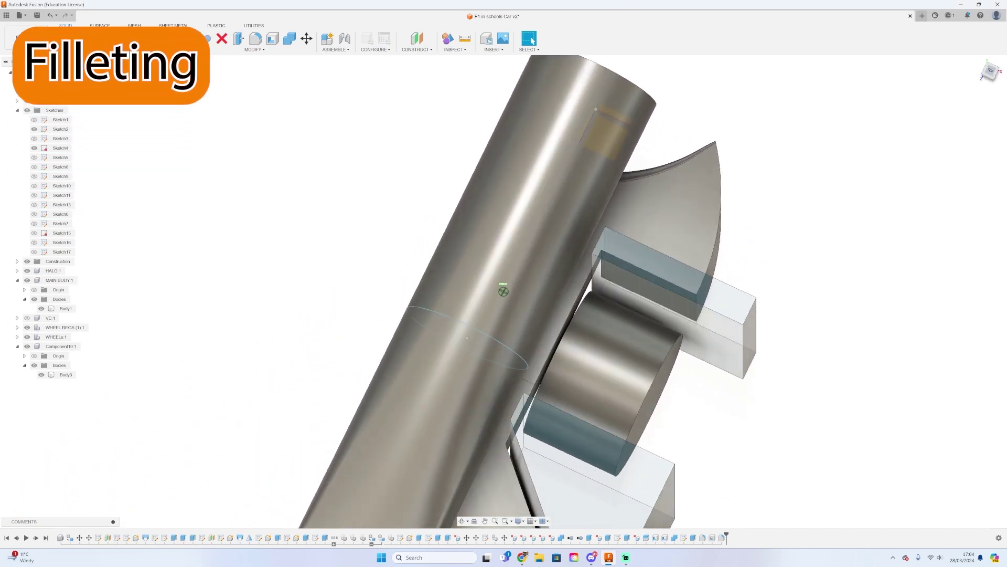
# Try a constant 2 mm fillet on the vertical inner corner edge of the body's rear wheel cutout.
pyautogui.keyDown('shift'); pyautogui.moveTo(503, 291); pyautogui.dragTo(590, 219, button='middle'); pyautogui.keyUp('shift')
pyautogui.scroll(5, 576, 231)
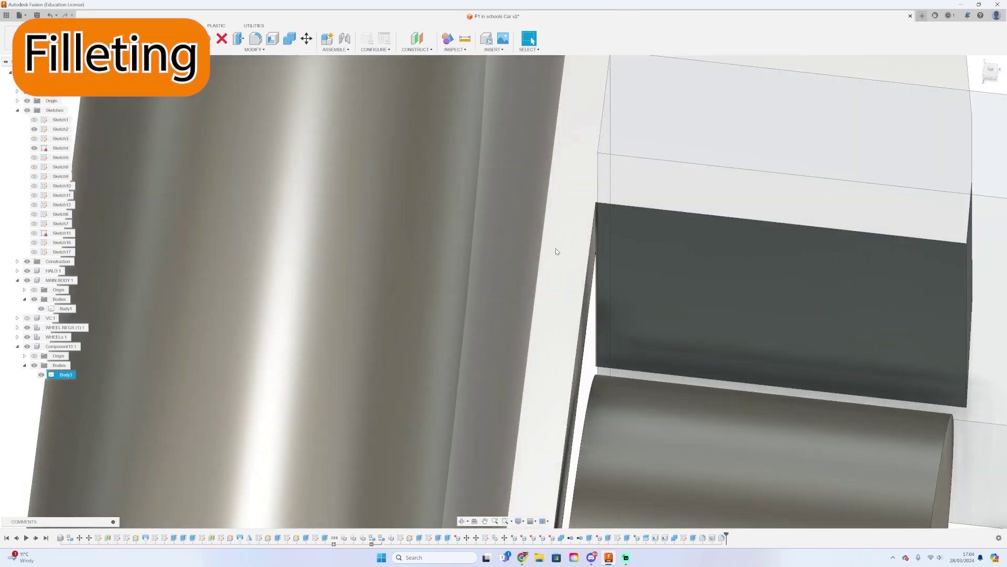
pyautogui.press('f')
pyautogui.scroll(3, 577, 241)
pyautogui.click(625, 224)
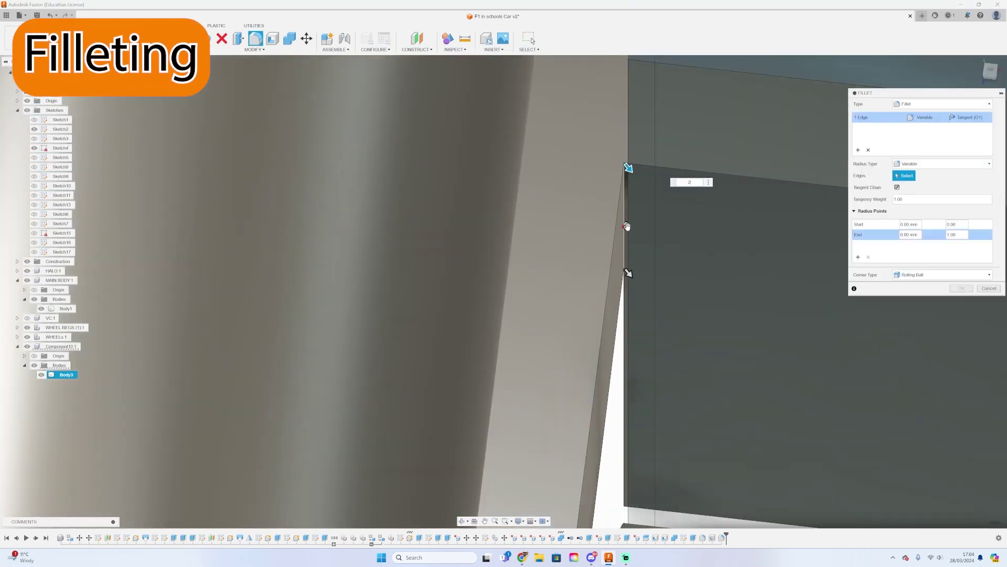
pyautogui.click(906, 164)
pyautogui.click(905, 173)
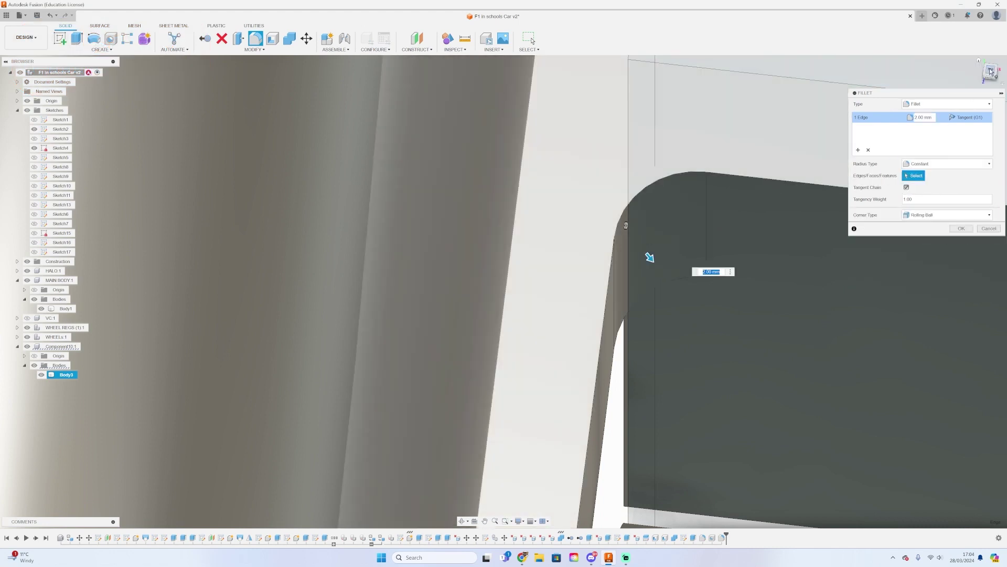
pyautogui.click(990, 70)
pyautogui.scroll(-4, 503, 293)
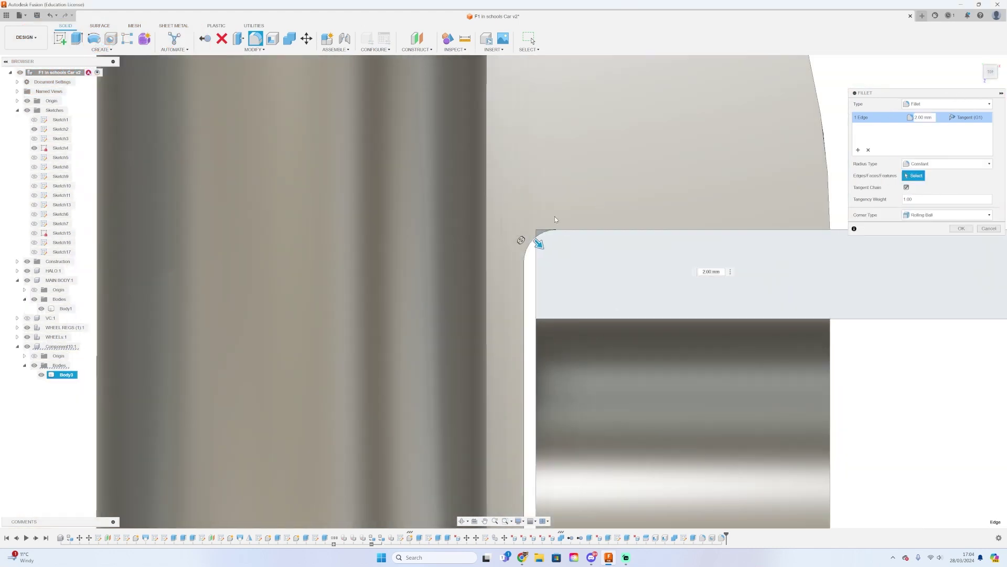
pyautogui.scroll(-4, 455, 301)
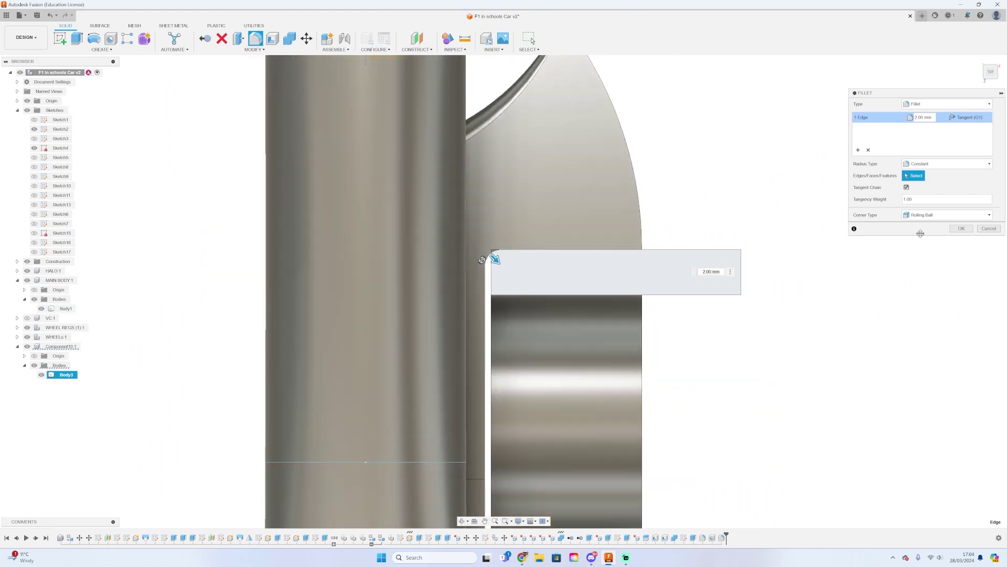
pyautogui.press('Return')
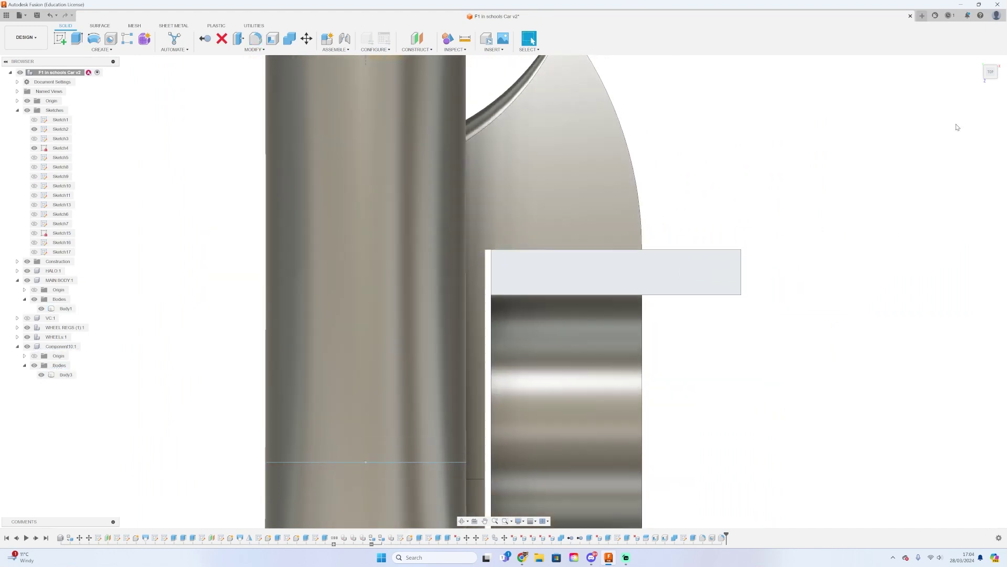
# Hide the WHEEL REGS component to inspect the rear wheel cutout, and undo the hiding.
pyautogui.click(997, 76)
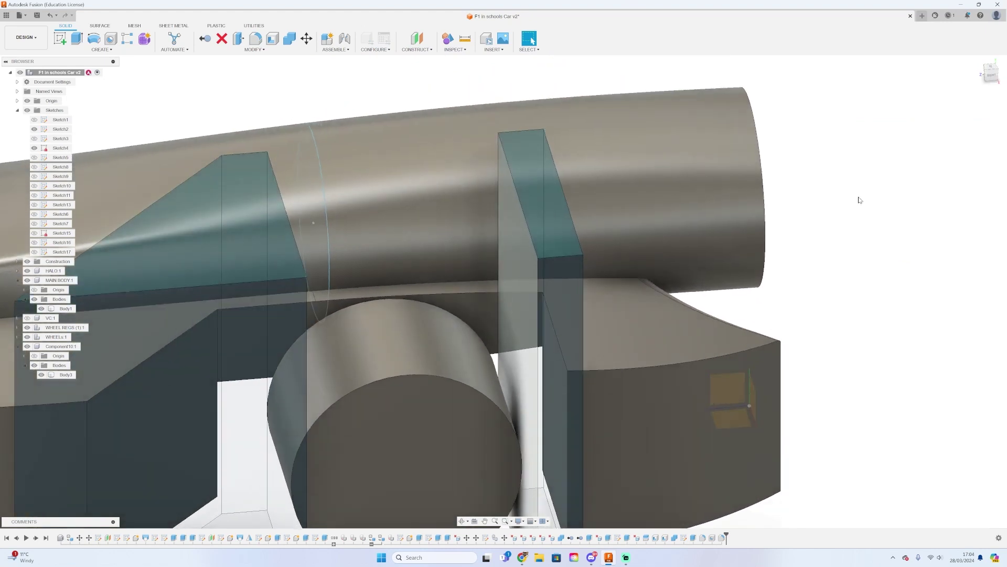
pyautogui.click(548, 380)
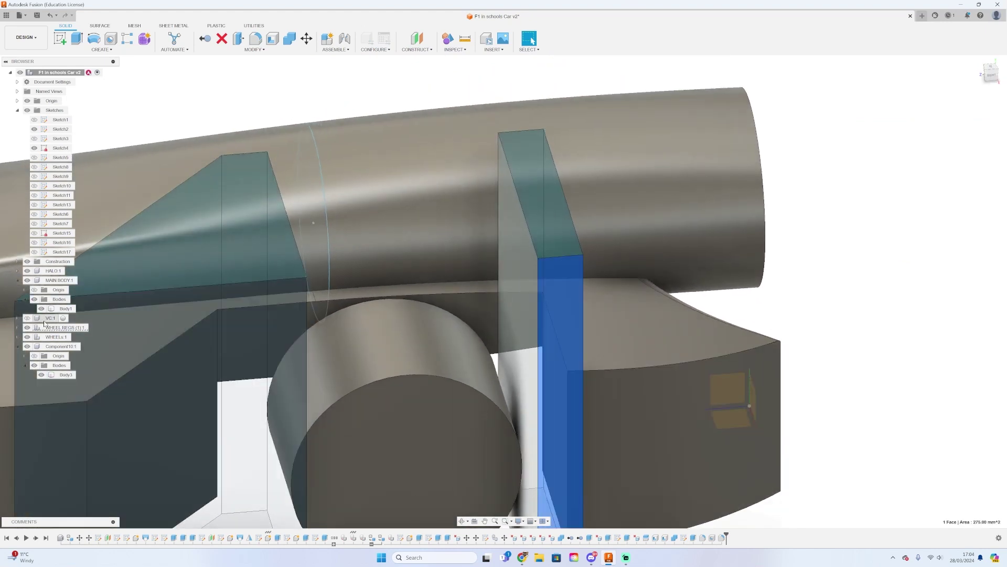
pyautogui.click(27, 328)
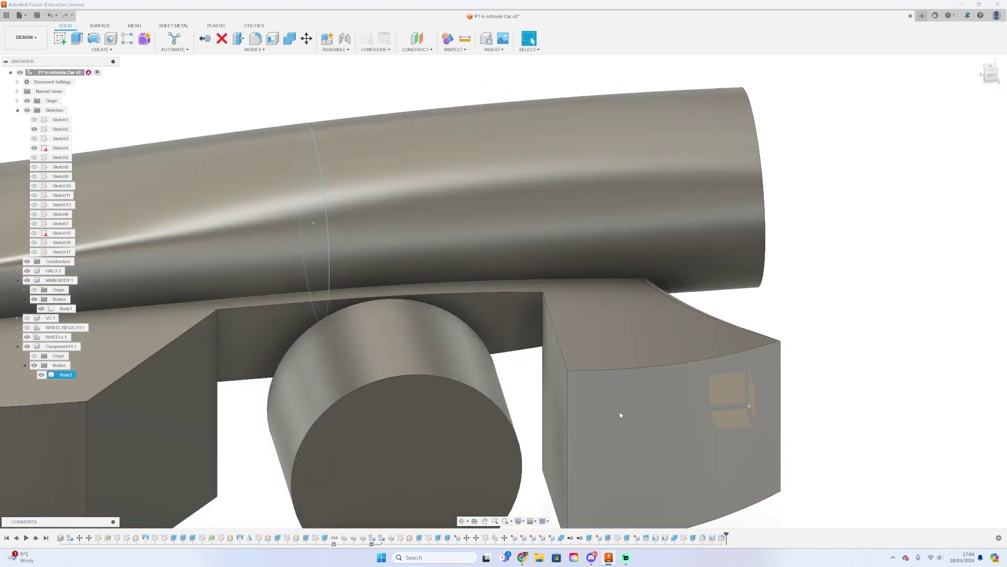
pyautogui.click(50, 15)
# Fillet the vertical inner corner edge behind the rear wheel with a constant radius of 2 mm.
pyautogui.moveTo(991, 73); pyautogui.dragTo(703, 206)
pyautogui.scroll(2, 557, 254)
pyautogui.press('f')
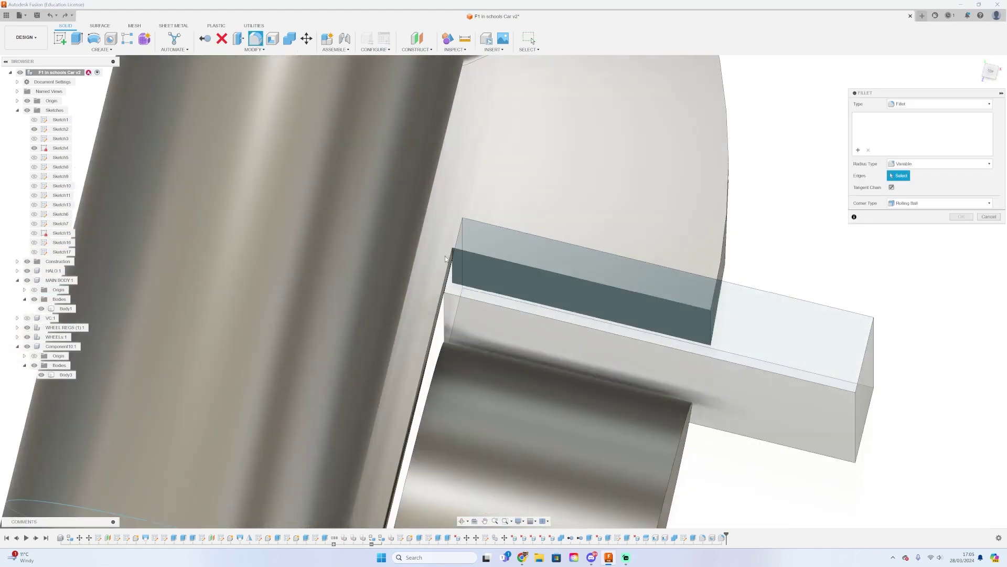
pyautogui.scroll(5, 452, 250)
pyautogui.click(458, 249)
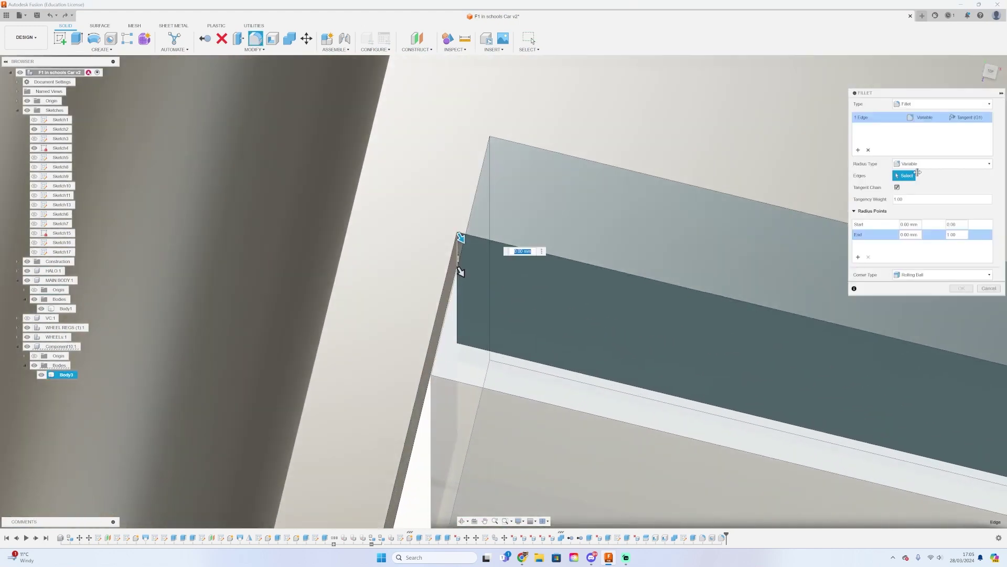
pyautogui.click(943, 164)
pyautogui.click(915, 168)
pyautogui.write('2')
pyautogui.press('Return')
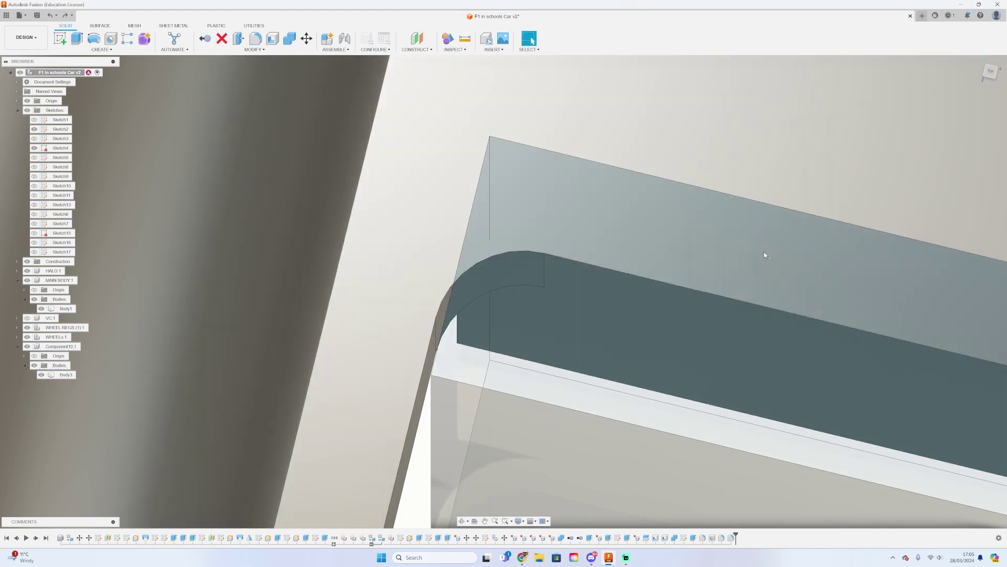
# Offset the body face behind the rear wheel away from the wheel so it clears the regulation volume.
pyautogui.scroll(-8, 514, 290)
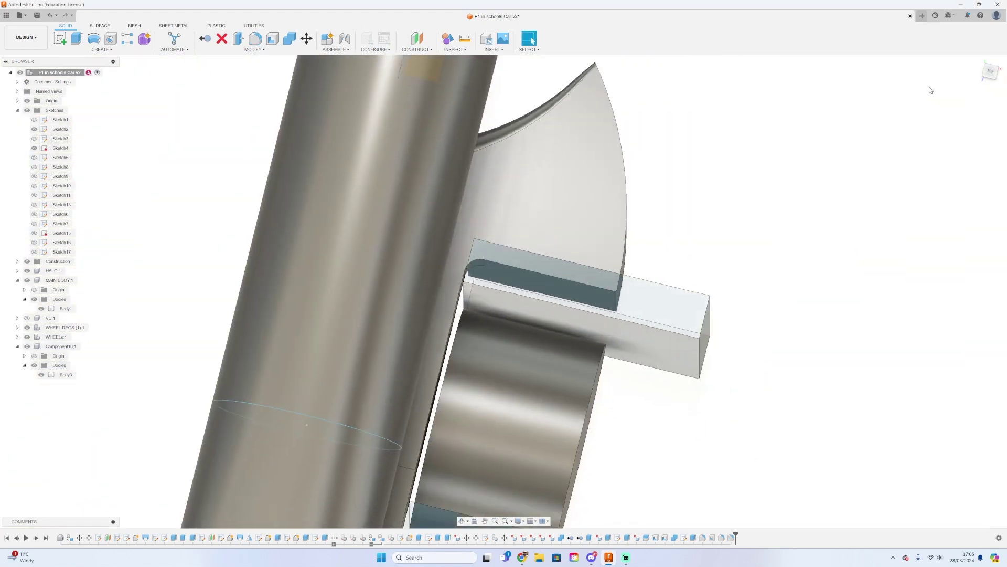
pyautogui.click(990, 77)
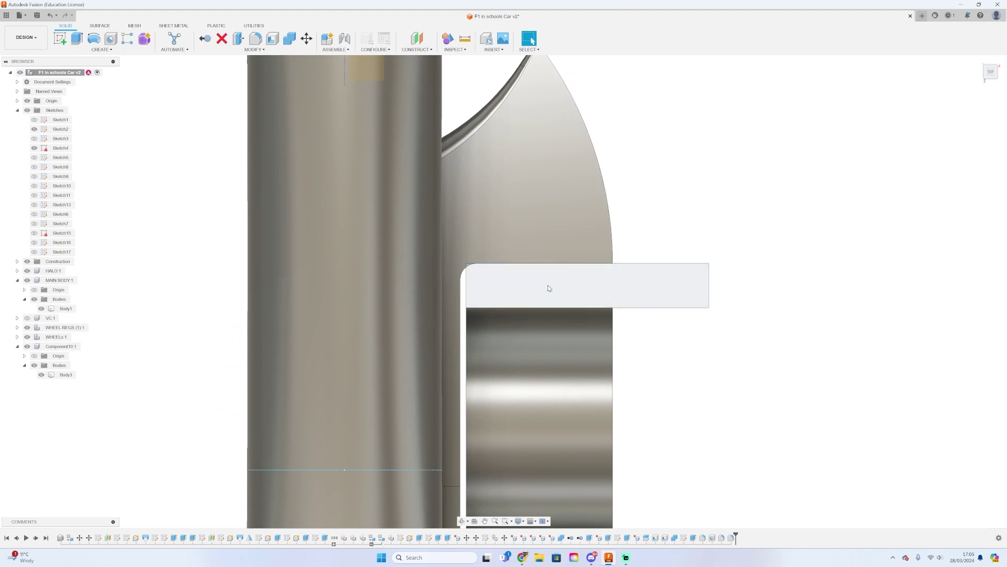
pyautogui.click(549, 288)
pyautogui.moveTo(989, 74); pyautogui.dragTo(976, 65)
pyautogui.click(571, 344)
pyautogui.press('q')
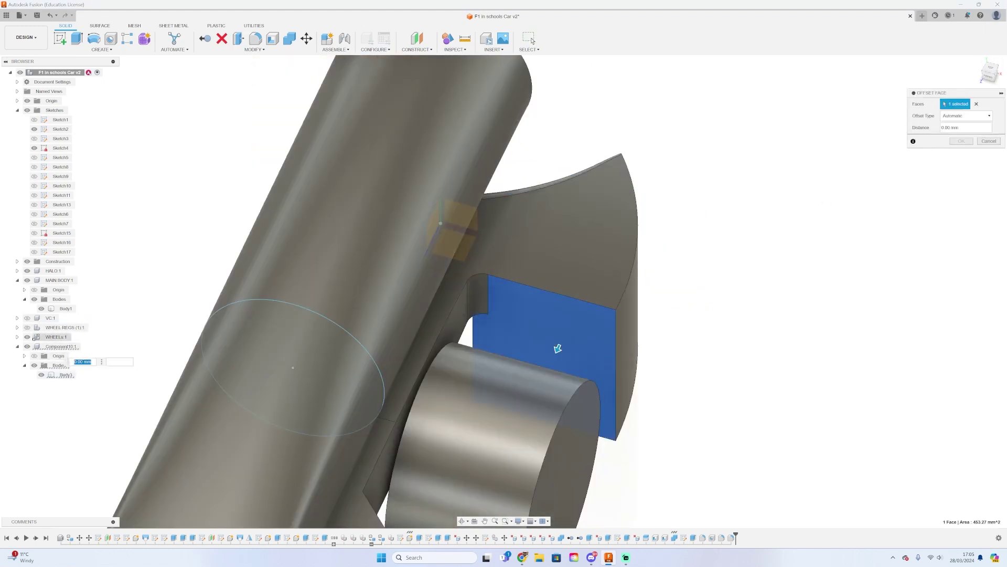
pyautogui.click(990, 68)
pyautogui.moveTo(552, 274); pyautogui.dragTo(552, 269)
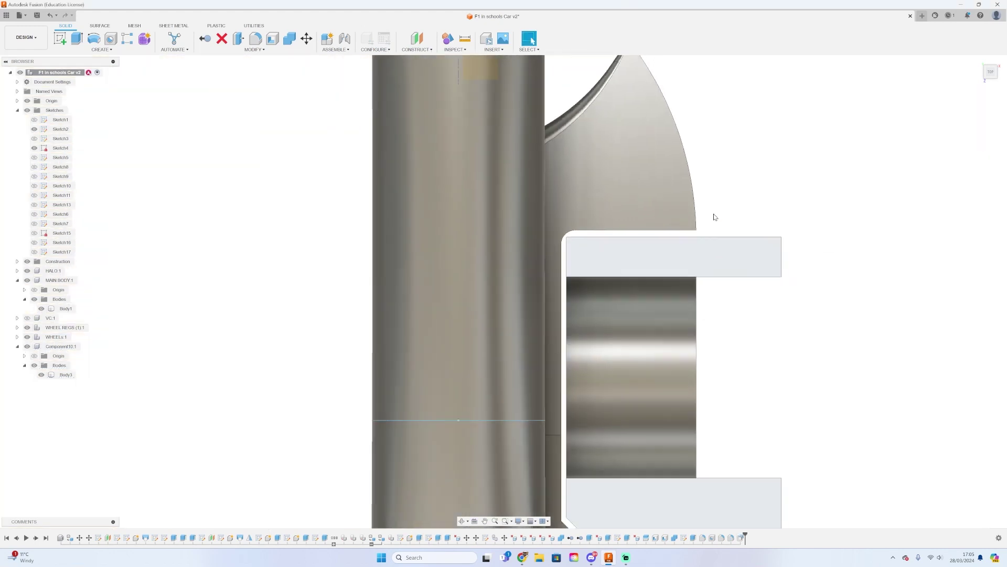
# Hide the WHEEL REGS component to expose the body around the rear wheel.
pyautogui.moveTo(990, 72); pyautogui.dragTo(954, 42)
pyautogui.scroll(-2, 578, 225)
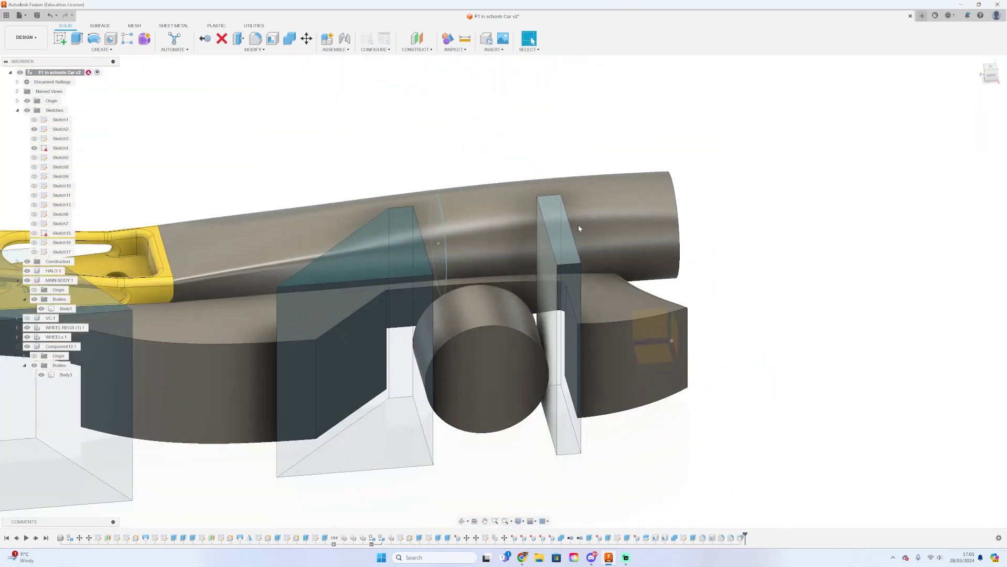
pyautogui.scroll(3, 650, 286)
pyautogui.press('f')
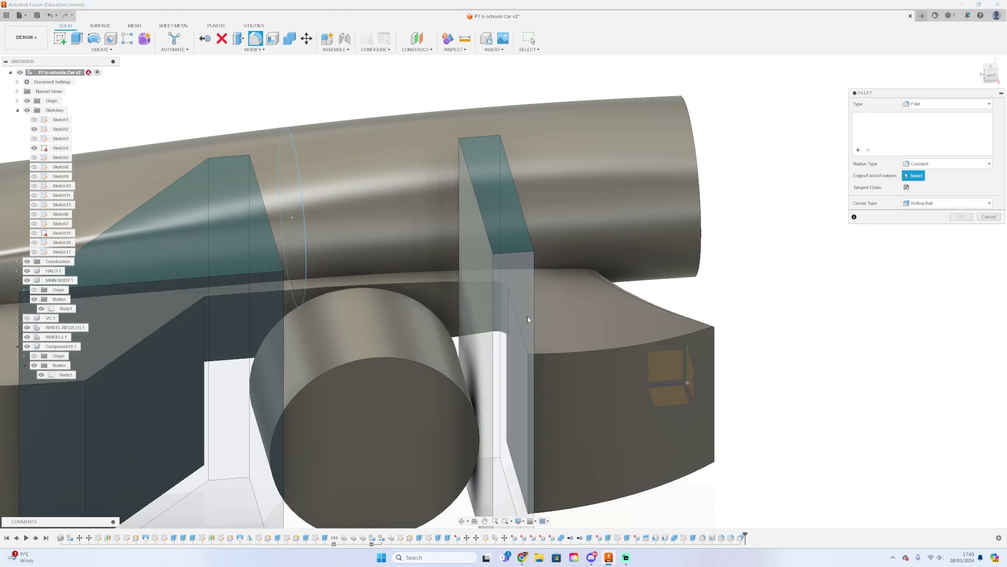
pyautogui.press('Escape')
pyautogui.scroll(-3, 706, 305)
pyautogui.scroll(-2, 705, 305)
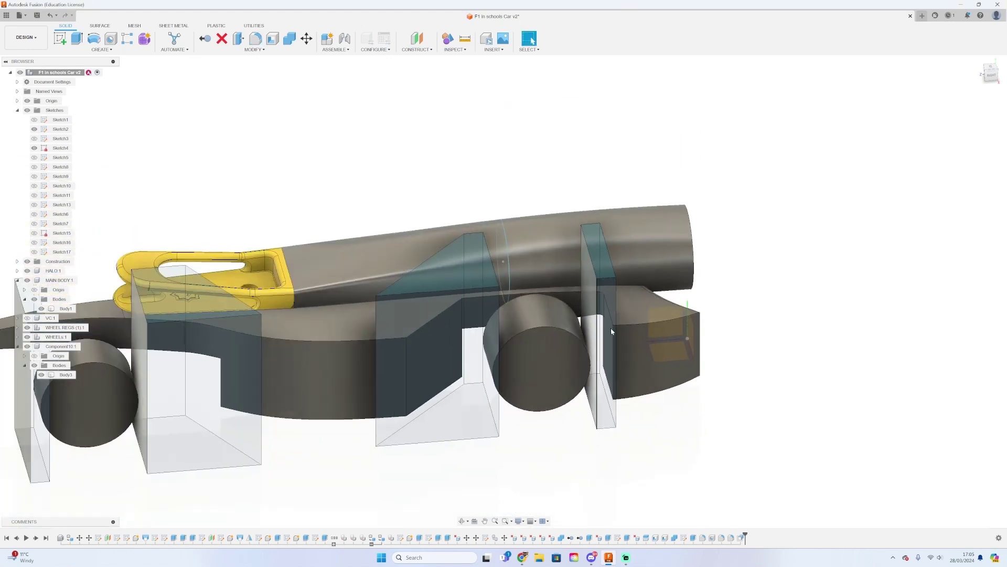
pyautogui.click(452, 321)
pyautogui.click(513, 464)
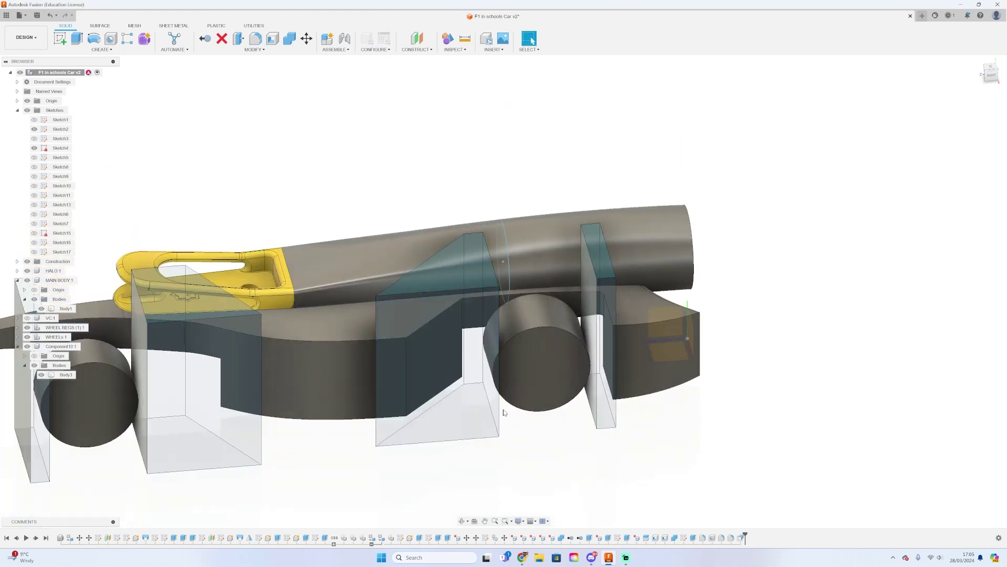
pyautogui.click(466, 356)
pyautogui.click(26, 327)
# Fillet the vertical inner corner edge in front of the rear wheel with a 3 mm radius.
pyautogui.scroll(3, 495, 323)
pyautogui.press('f')
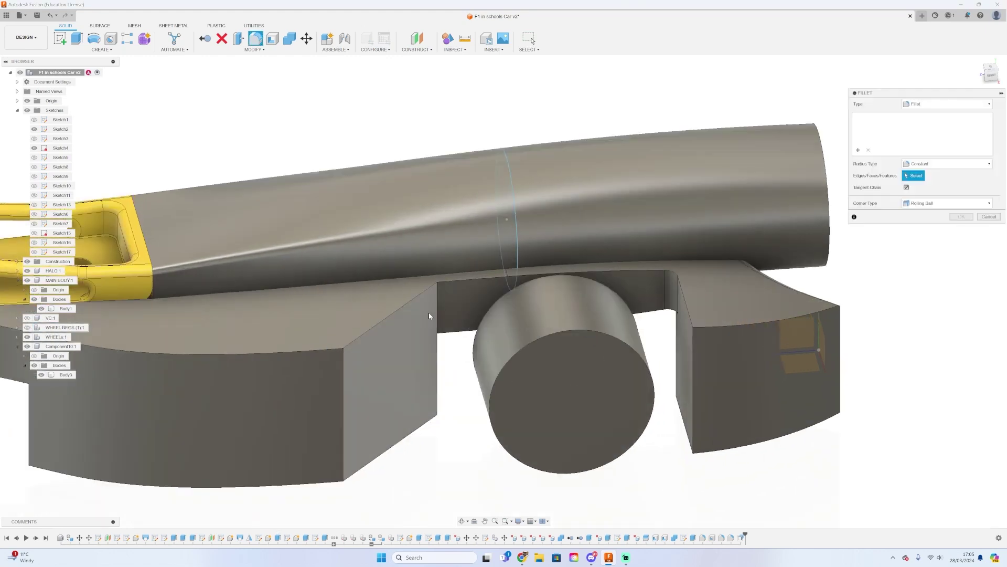
pyautogui.click(436, 316)
pyautogui.write('3')
pyautogui.press('Return')
# Apply a variable-radius fillet to the outer edges of the rear pod, with 2 mm at the intermediate radius point.
pyautogui.moveTo(891, 340); pyautogui.dragTo(815, 321, button='middle')
pyautogui.press('f')
pyautogui.scroll(2, 770, 307)
pyautogui.click(714, 295)
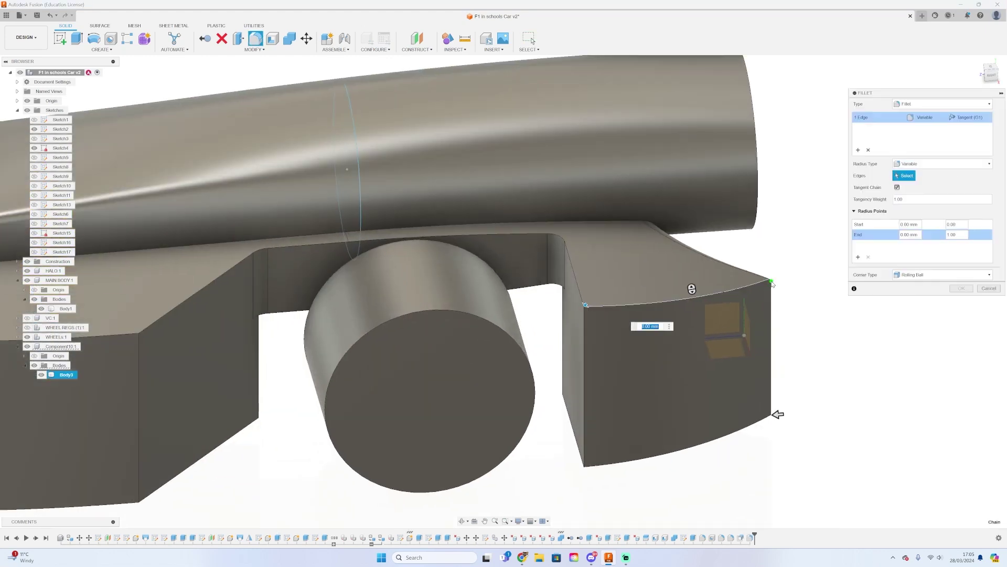
pyautogui.write('2')
pyautogui.press('Tab')
pyautogui.write('2')
pyautogui.press('Tab')
pyautogui.write('4')
pyautogui.moveTo(584, 305); pyautogui.dragTo(609, 297)
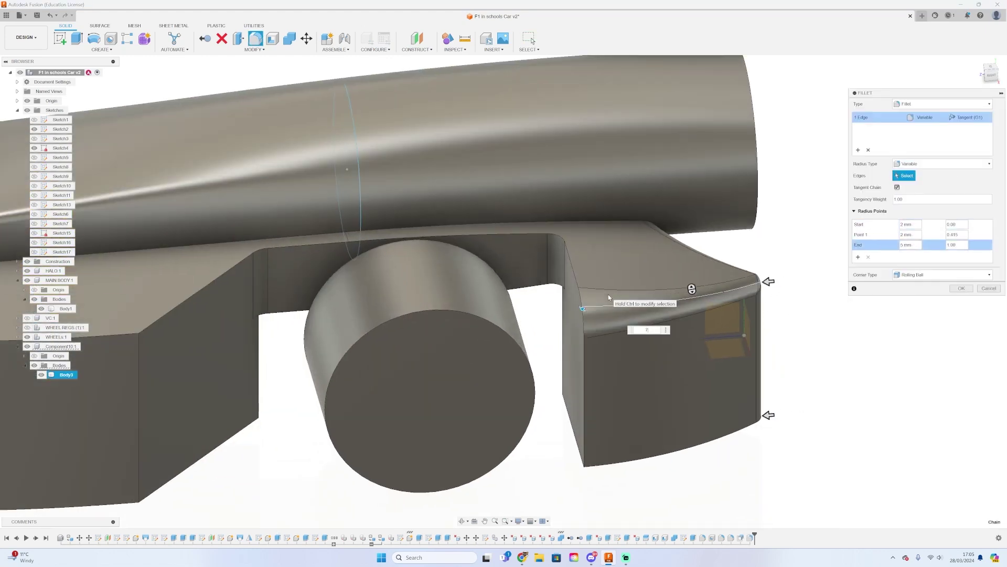
# Fillet the inner edges of the V-shaped pod pocket and the pod's adjoining vertical side edges with a 2 mm radius.
pyautogui.moveTo(986, 84); pyautogui.dragTo(957, 78)
pyautogui.scroll(5, 494, 360)
pyautogui.click(496, 361)
pyautogui.write('1')
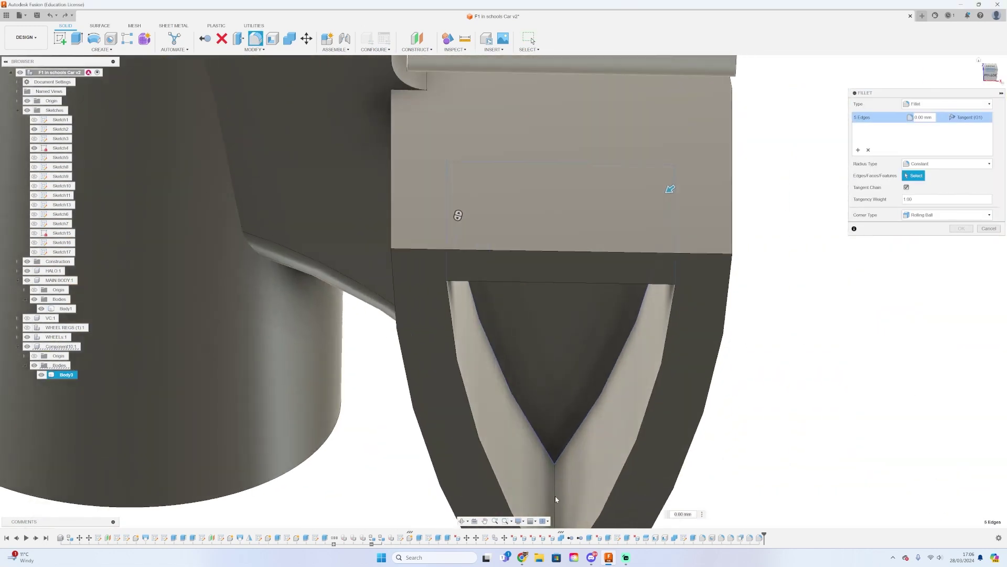
pyautogui.write('2')
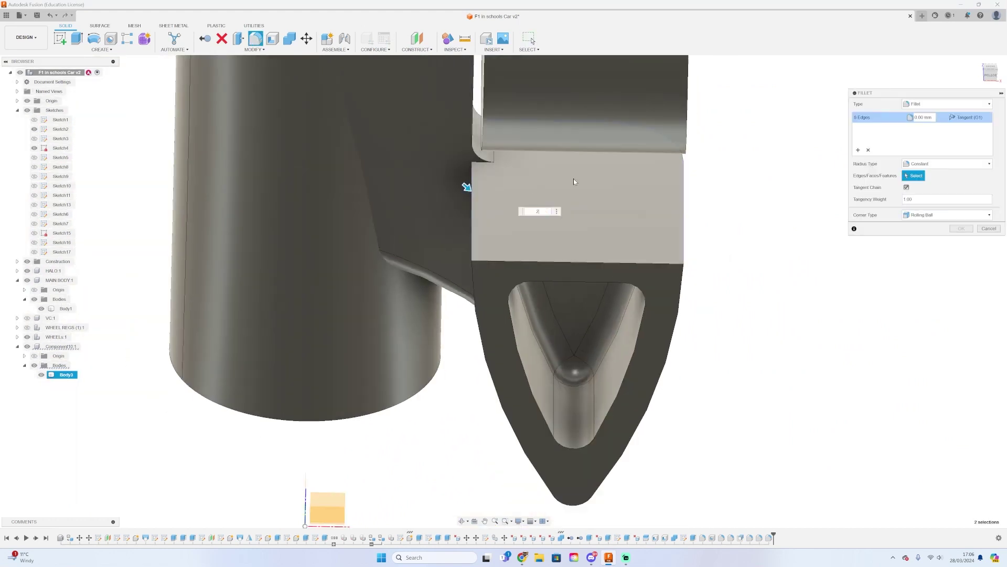
pyautogui.click(574, 179)
pyautogui.press('Return')
# Fillet the outline edges of the pod face and its V-shaped pocket rim with a constant 1 mm radius.
pyautogui.press('f')
pyautogui.click(554, 266)
pyautogui.write('1')
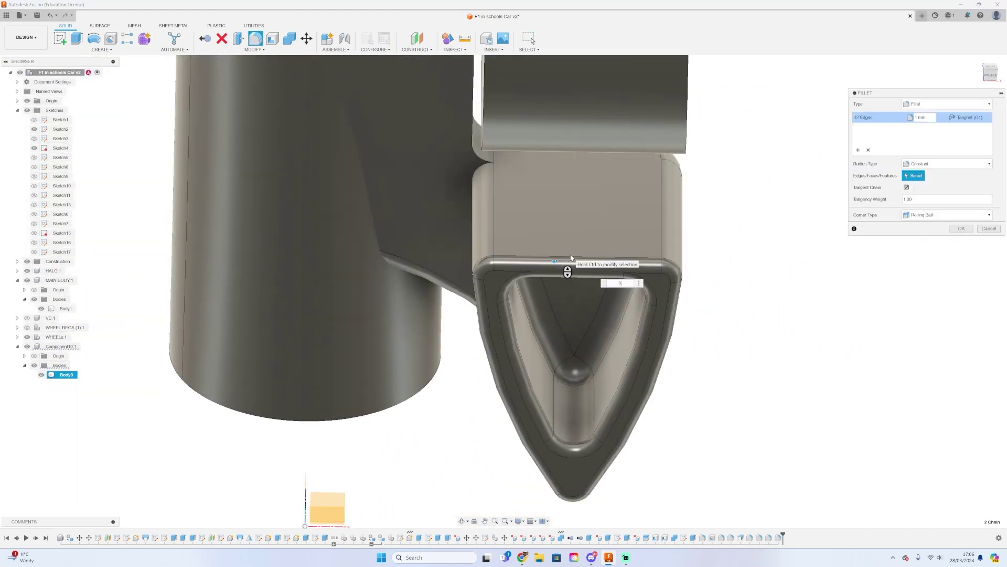
pyautogui.press('Return')
# Try to fillet the remaining inner edges of the rear wheel cutout with a constant radius.
pyautogui.moveTo(989, 74); pyautogui.dragTo(955, 94)
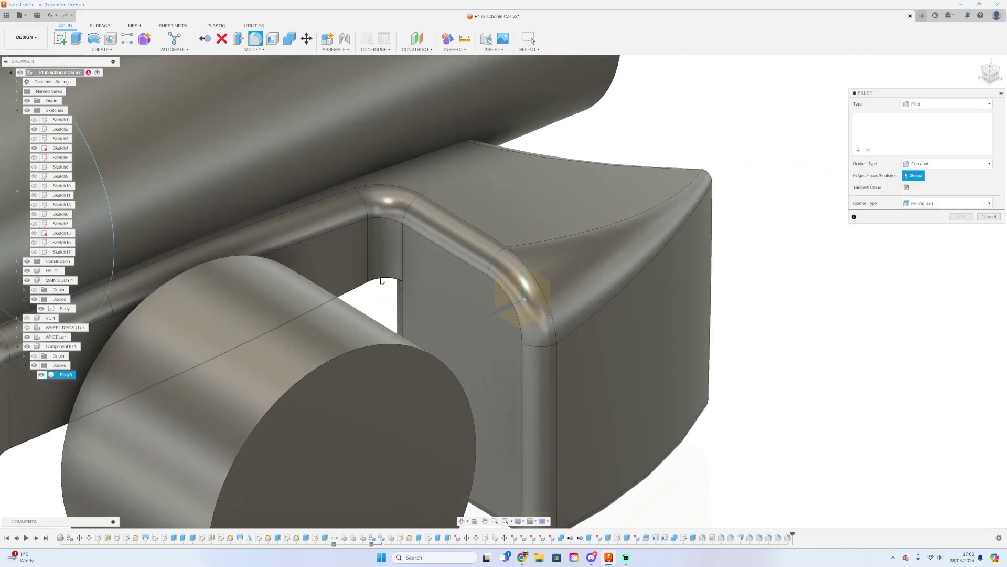
pyautogui.moveTo(991, 74); pyautogui.dragTo(985, 79)
pyautogui.click(985, 80)
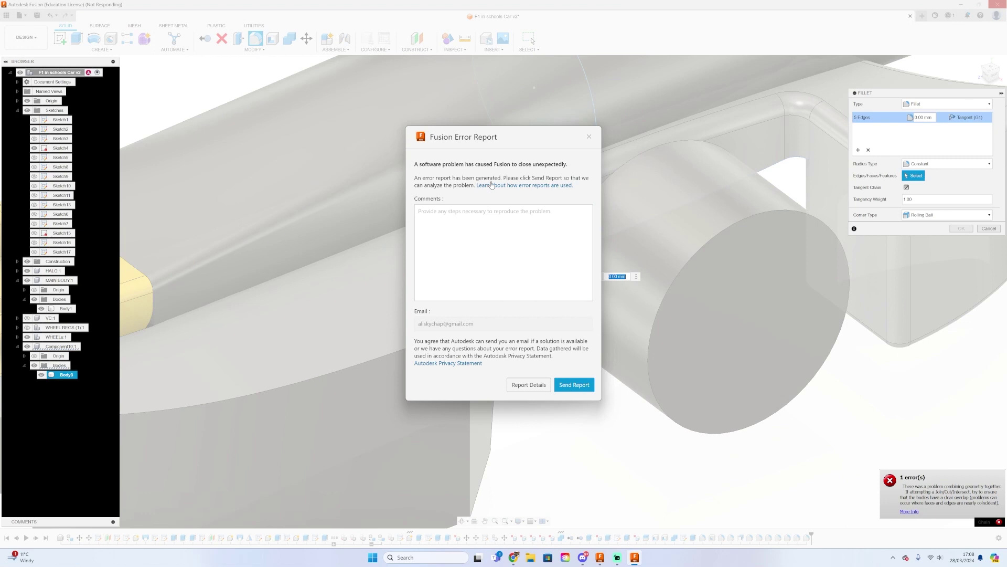
# Switch to the restarted Fusion window and close the document recovery list.
pyautogui.click(707, 512)
pyautogui.click(635, 557)
pyautogui.click(634, 557)
pyautogui.click(582, 511)
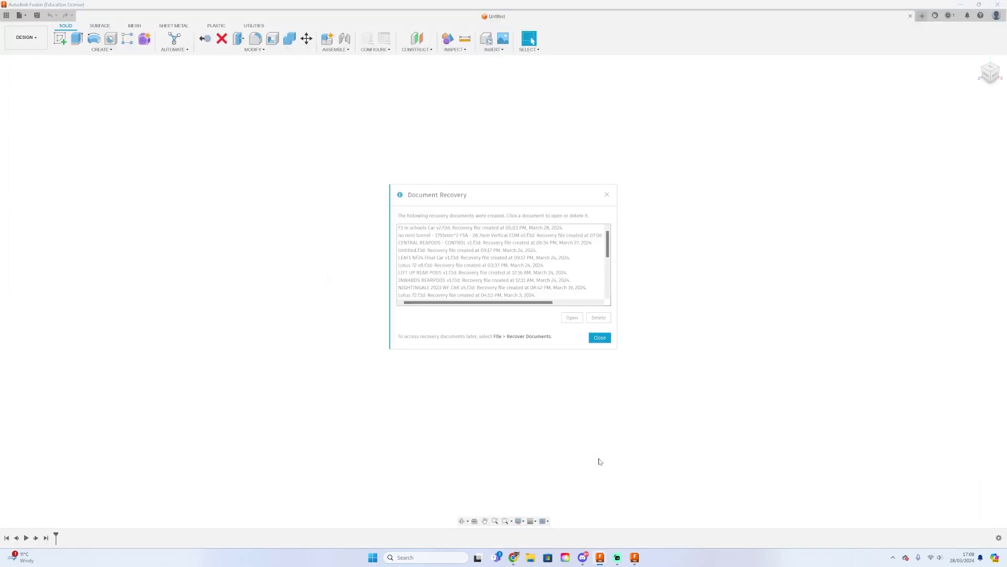
pyautogui.click(600, 337)
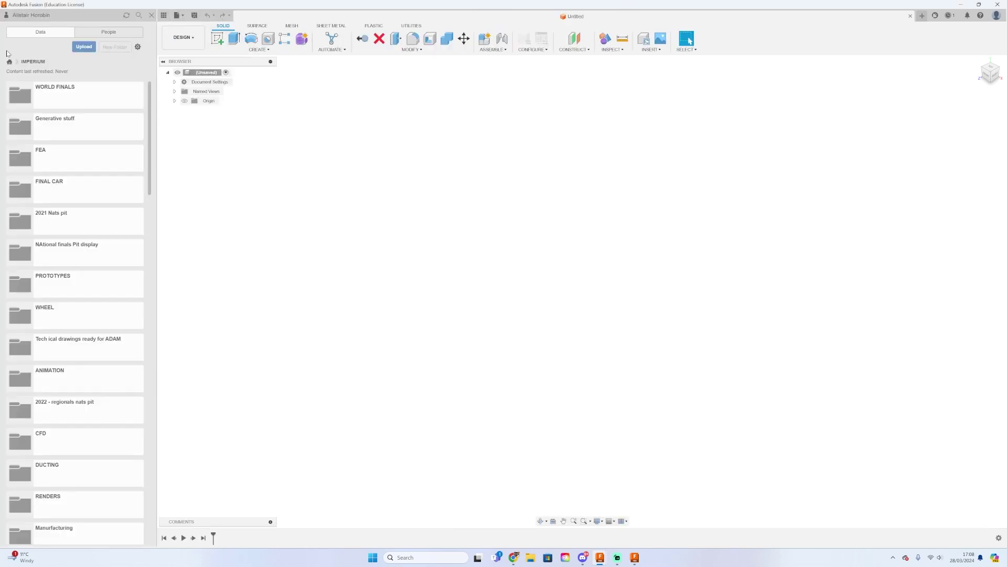
# Open the F1 in schools tutorials project and check the saved version of the car design against the crashed session.
pyautogui.click(78, 157)
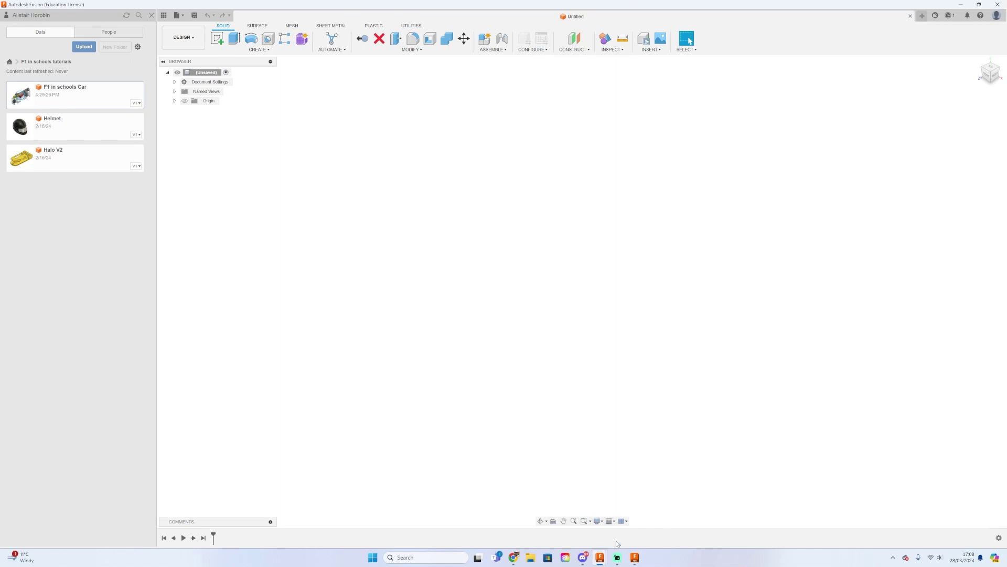
pyautogui.click(636, 558)
pyautogui.moveTo(599, 556)
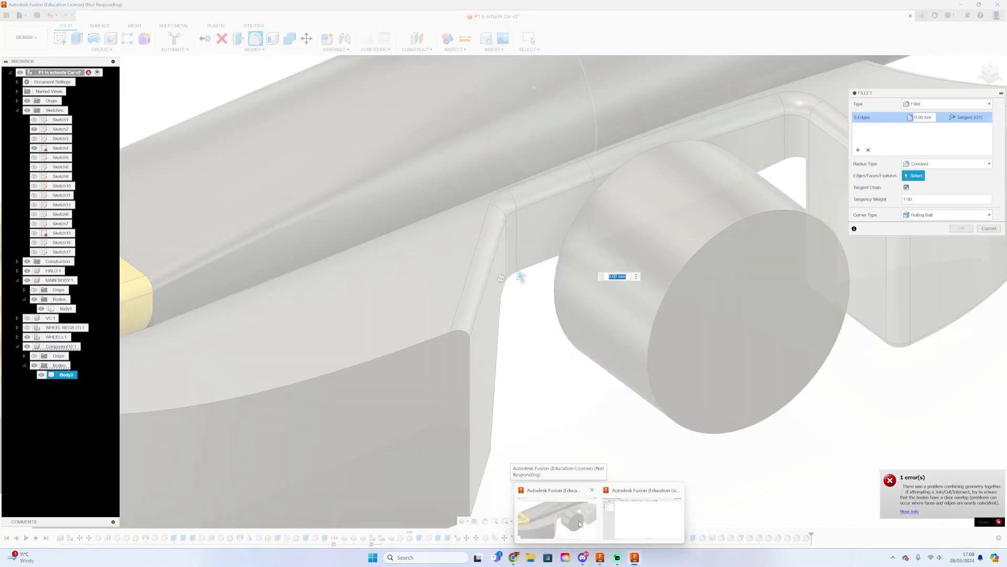
pyautogui.click(643, 511)
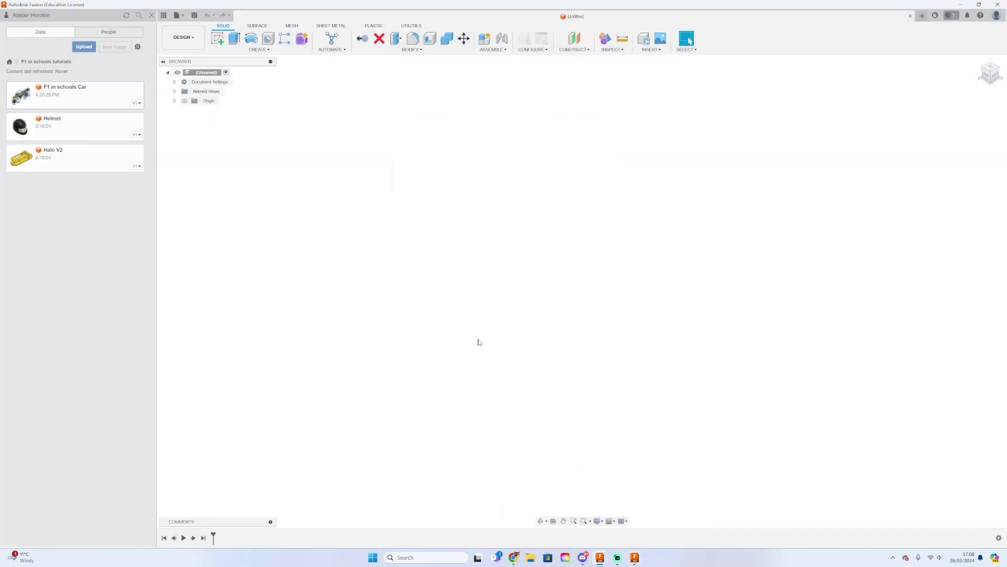
pyautogui.moveTo(600, 560)
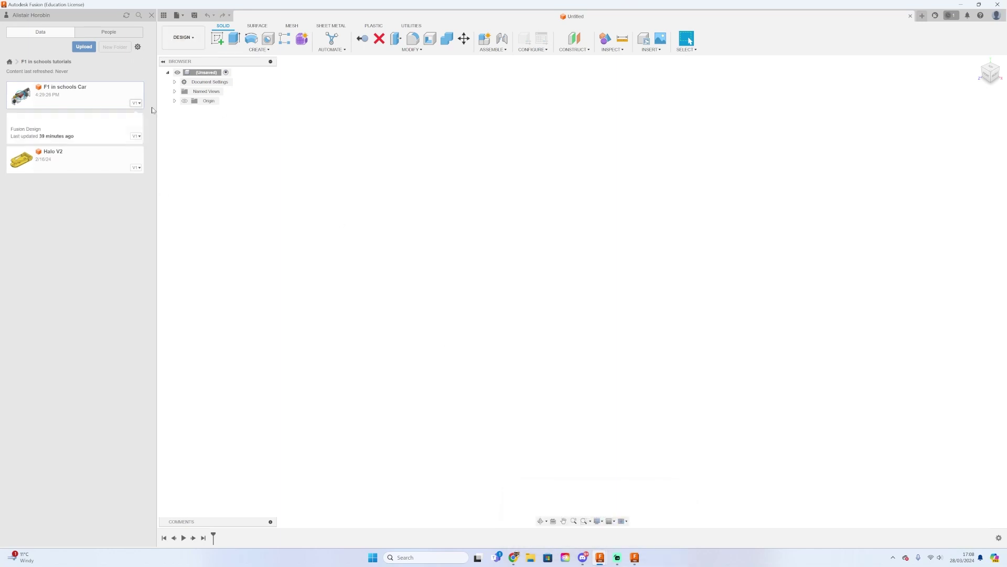
pyautogui.click(951, 15)
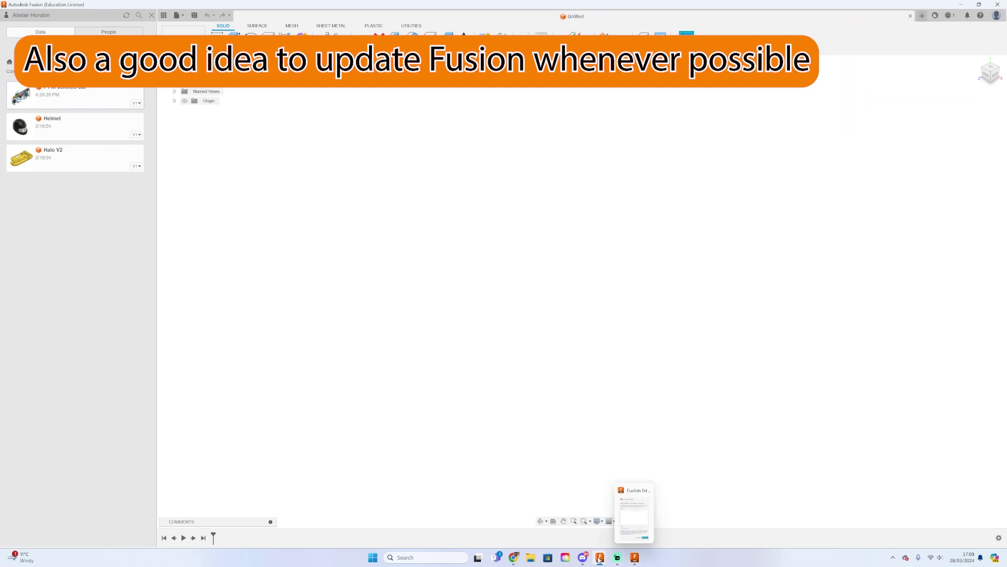
# Check the frozen Fusion session against the restarted one, relaunch Fusion and close the document recovery list.
pyautogui.click(600, 558)
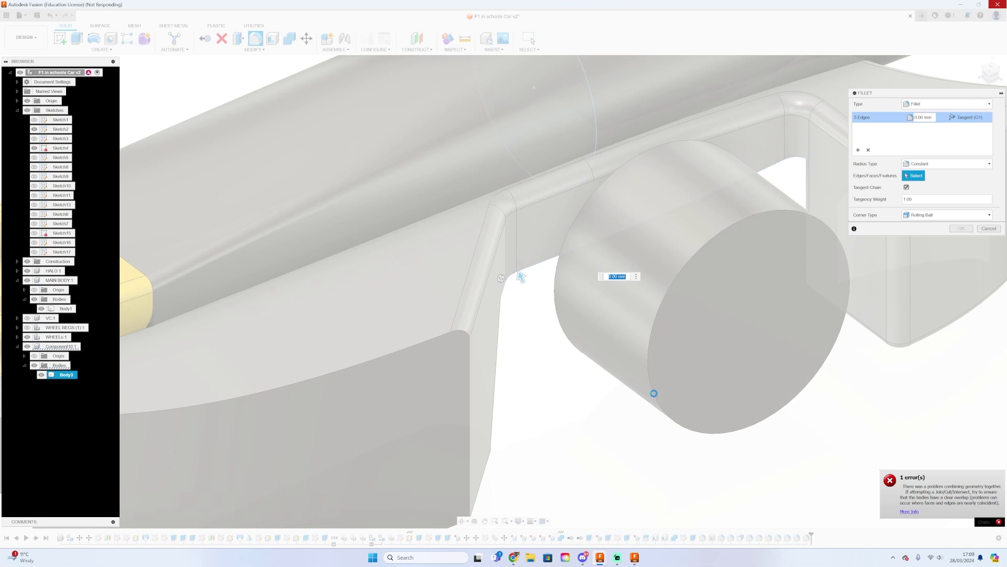
pyautogui.moveTo(598, 564)
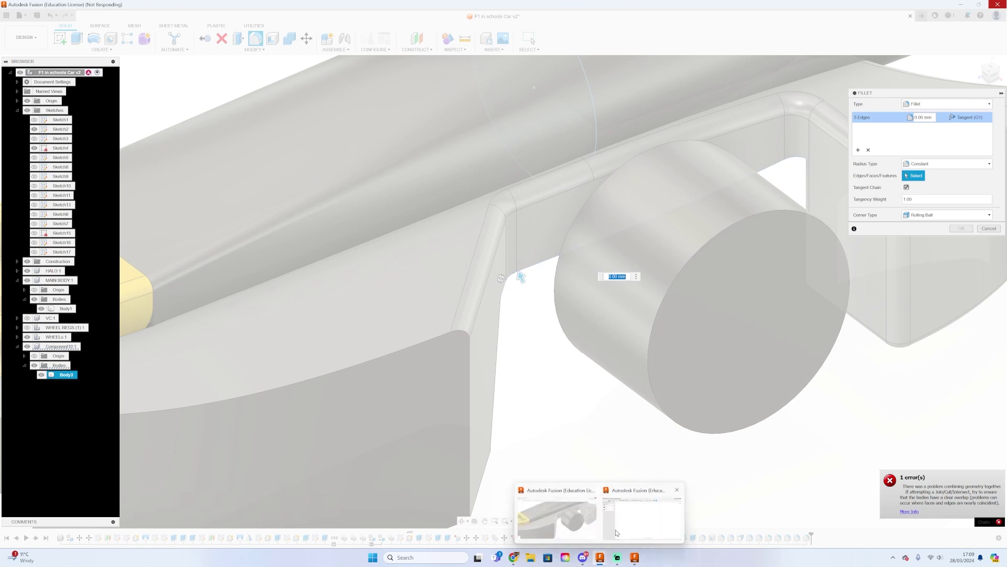
pyautogui.click(616, 529)
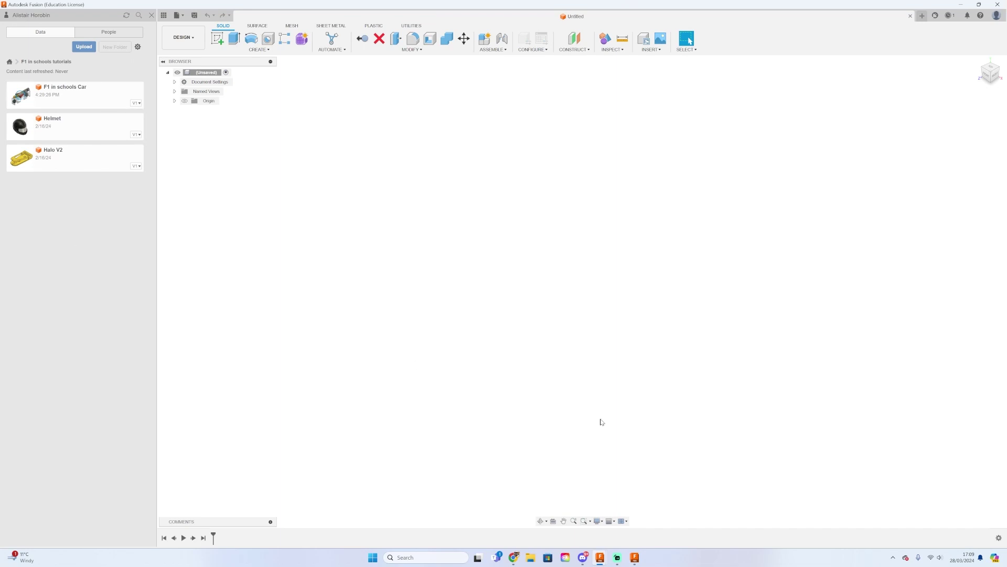
pyautogui.rightClick(600, 557)
pyautogui.click(580, 514)
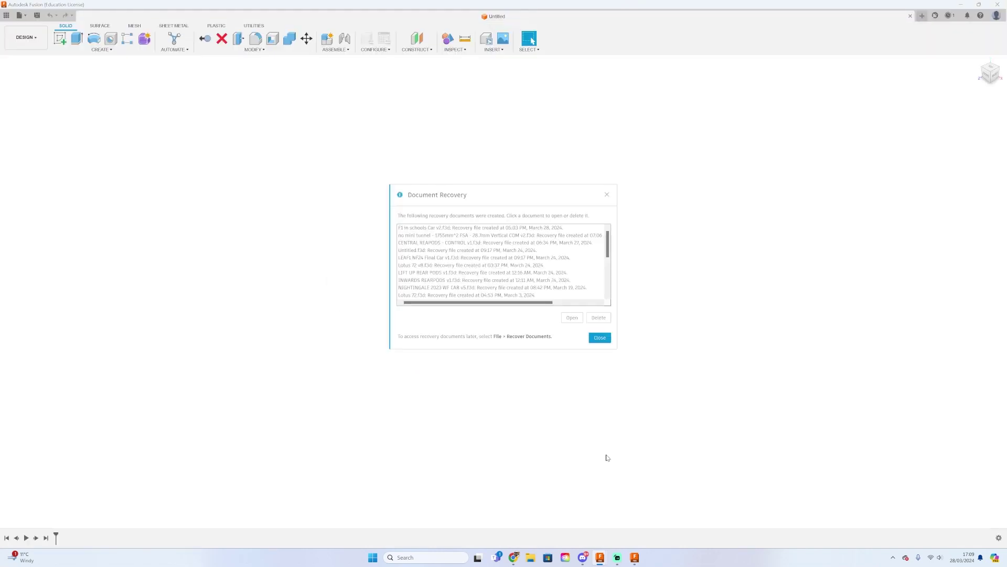
pyautogui.click(599, 337)
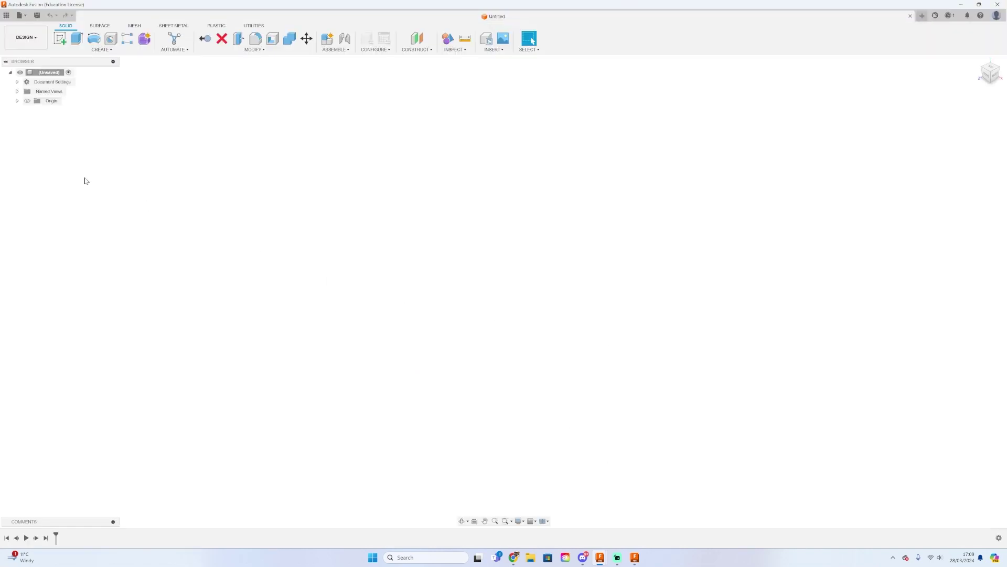
# Open F1 in schools Car from the F1 in schools tutorials project, choosing its recovery document instead of the saved version.
pyautogui.click(6, 16)
pyautogui.click(9, 63)
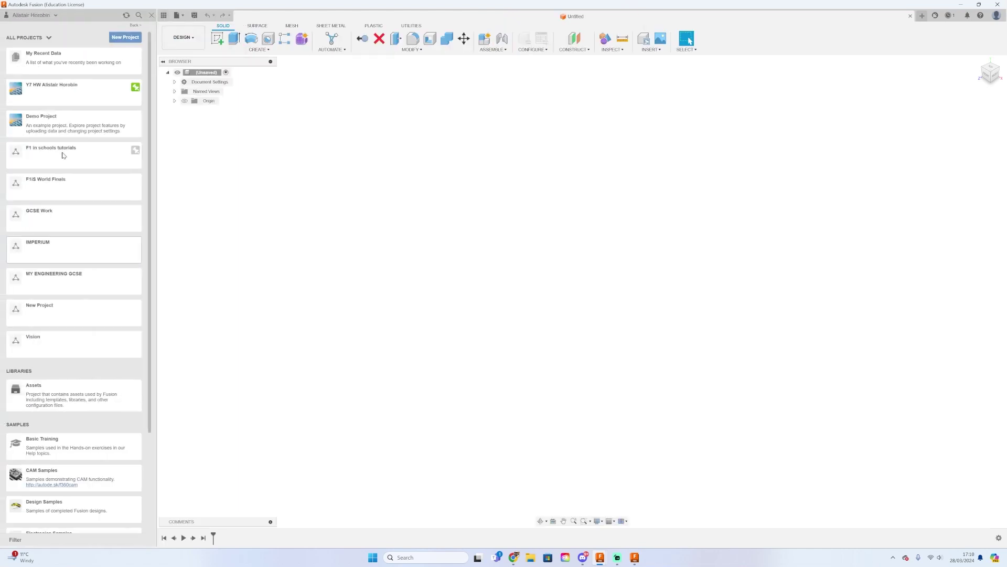
pyautogui.click(61, 149)
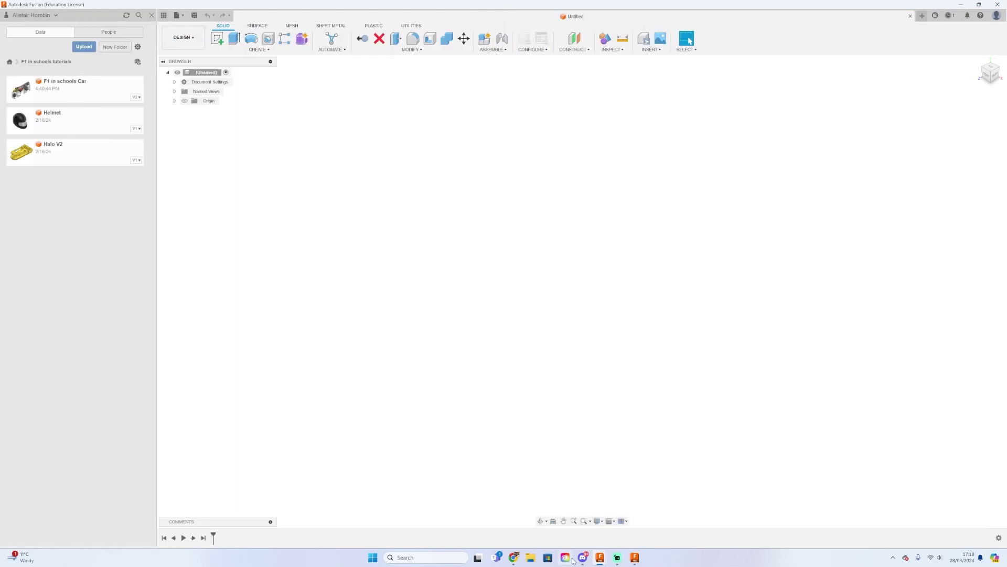
pyautogui.moveTo(600, 557)
pyautogui.click(591, 513)
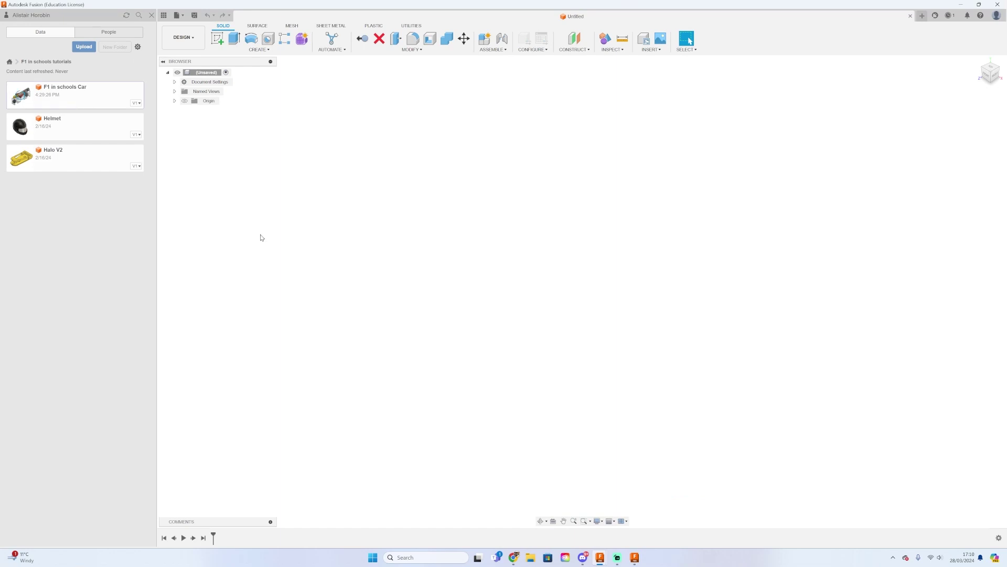
pyautogui.rightClick(87, 86)
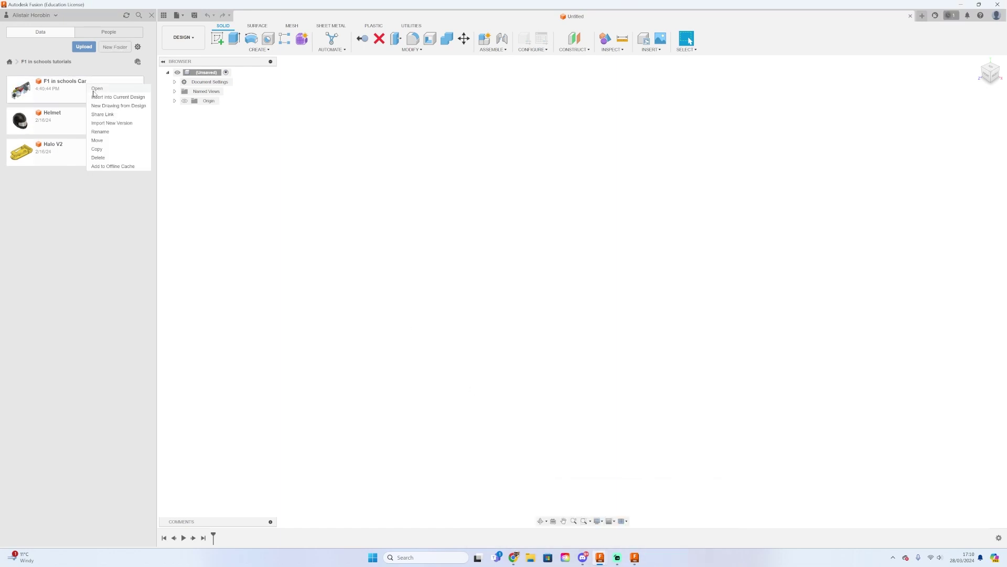
pyautogui.click(92, 90)
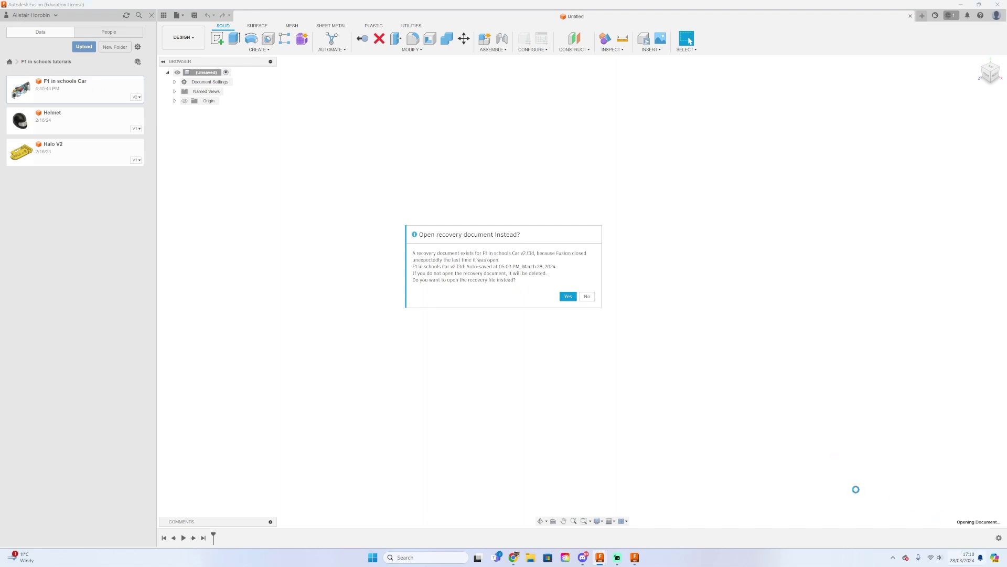
pyautogui.click(570, 297)
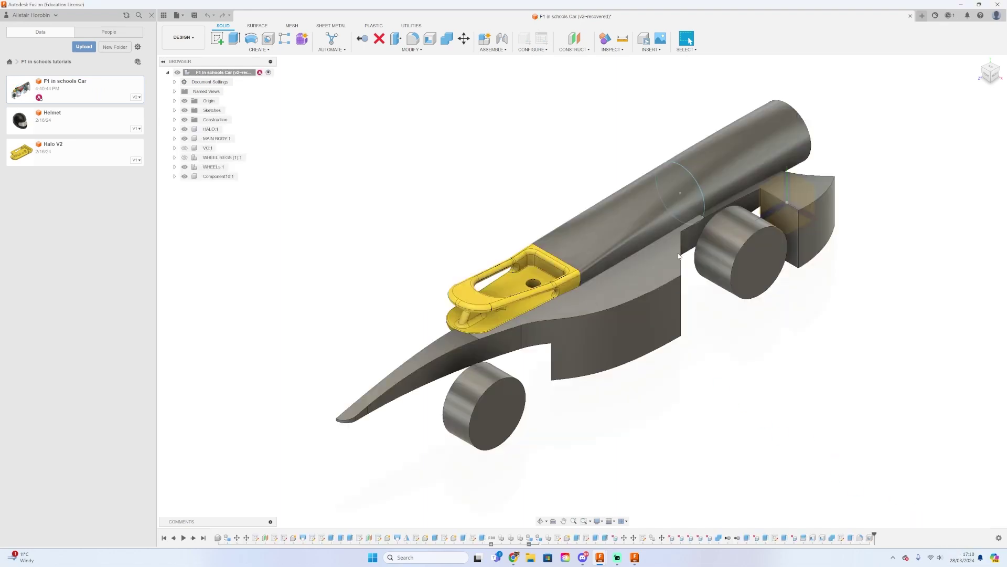
# Save the recovered car design as a new version and hide the WHEEL REGS component.
pyautogui.scroll(-5, 592, 313)
pyautogui.scroll(8, 775, 216)
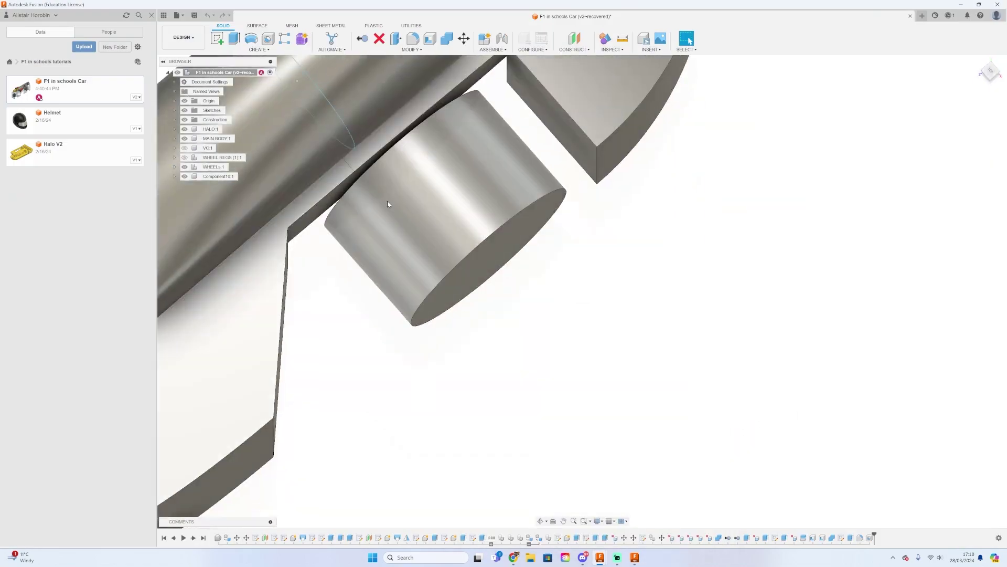
pyautogui.click(194, 15)
pyautogui.press('Return')
pyautogui.keyDown('shift'); pyautogui.moveTo(619, 273); pyautogui.dragTo(569, 294, button='middle'); pyautogui.keyUp('shift')
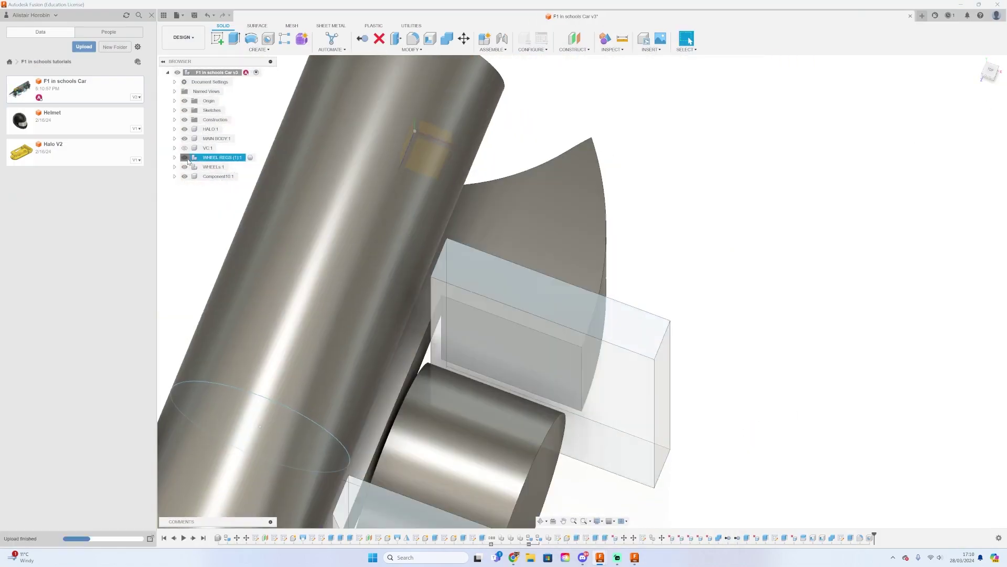
pyautogui.click(184, 157)
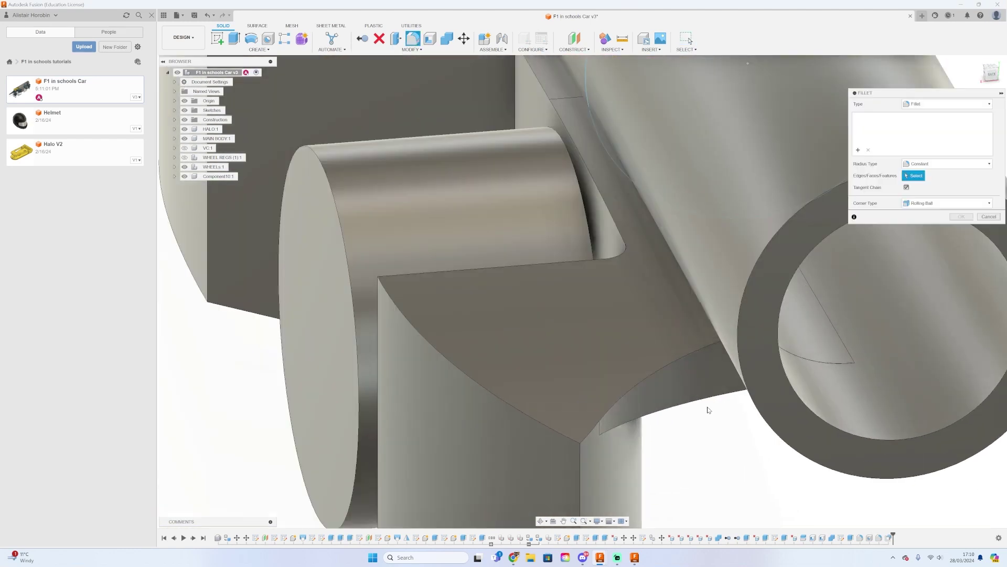
# Fillet the curved upper edges of the rear pod with a variable radius, using 3 mm at the end beside the tube.
pyautogui.click(696, 347)
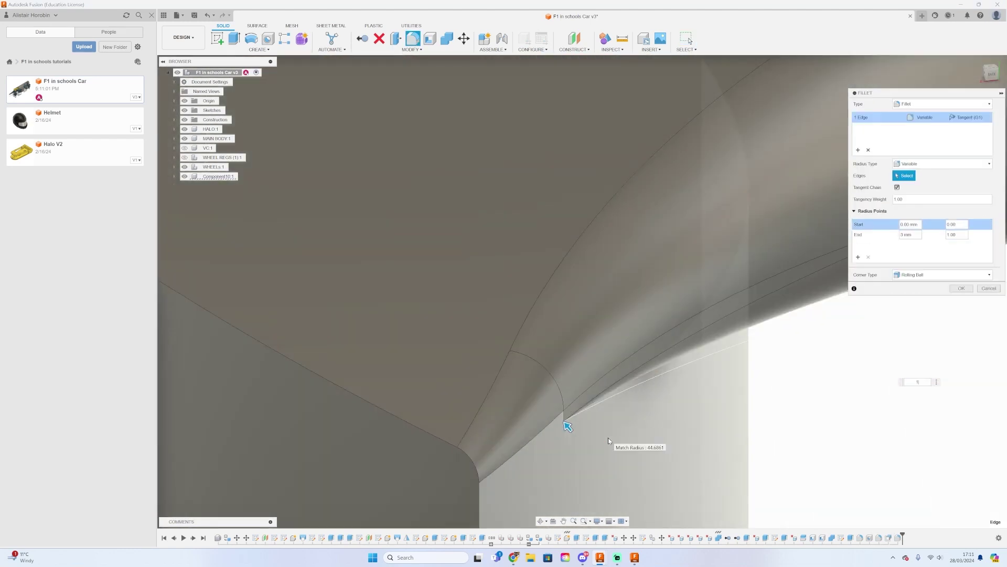
pyautogui.scroll(5, 609, 438)
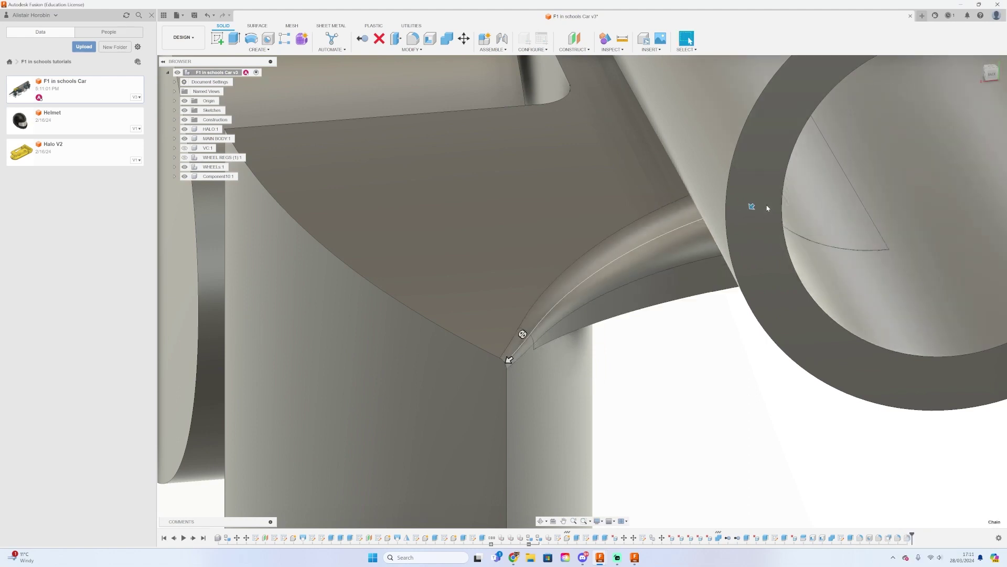
pyautogui.click(911, 163)
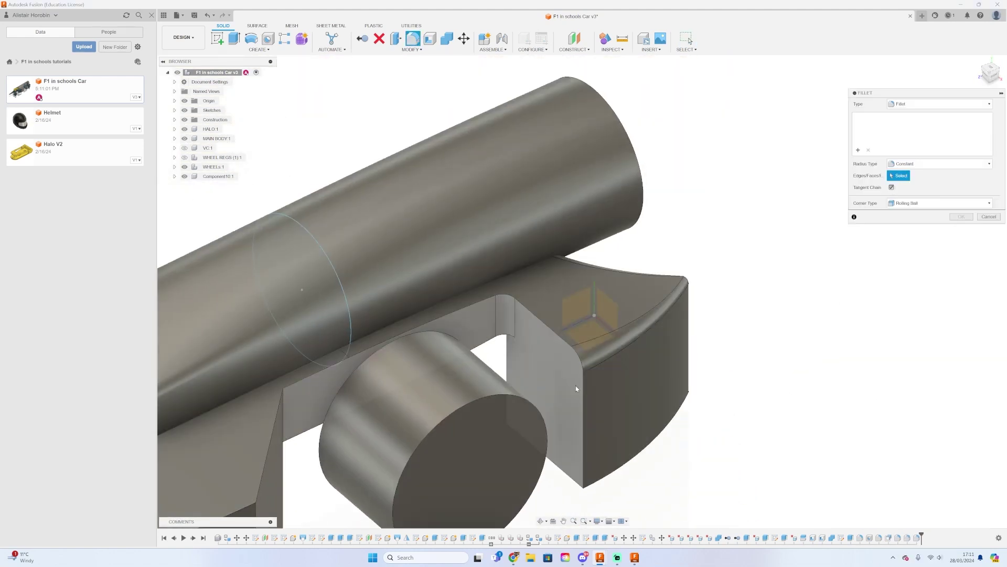
# Fillet the upper rim of the rear wheel cutout and the rear pod's adjoining vertical corner with a constant 2 mm radius.
pyautogui.moveTo(600, 557)
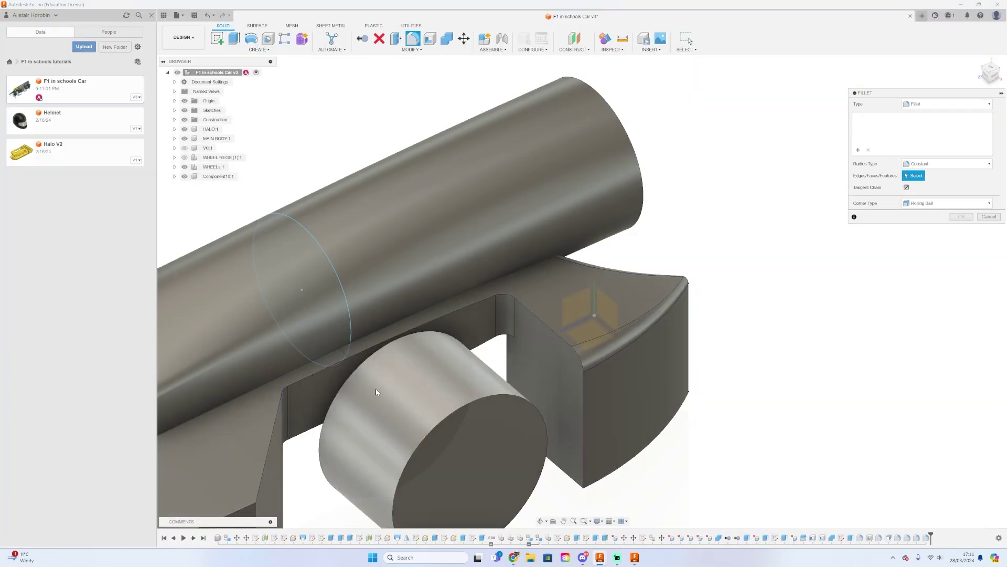
pyautogui.click(346, 361)
pyautogui.write('1')
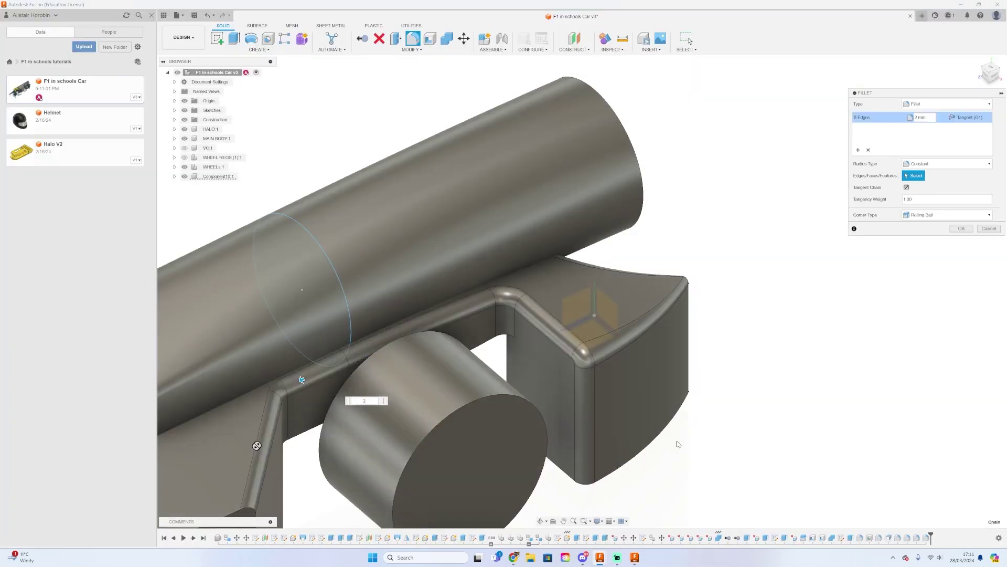
pyautogui.click(507, 362)
pyautogui.write('1')
pyautogui.press('Return')
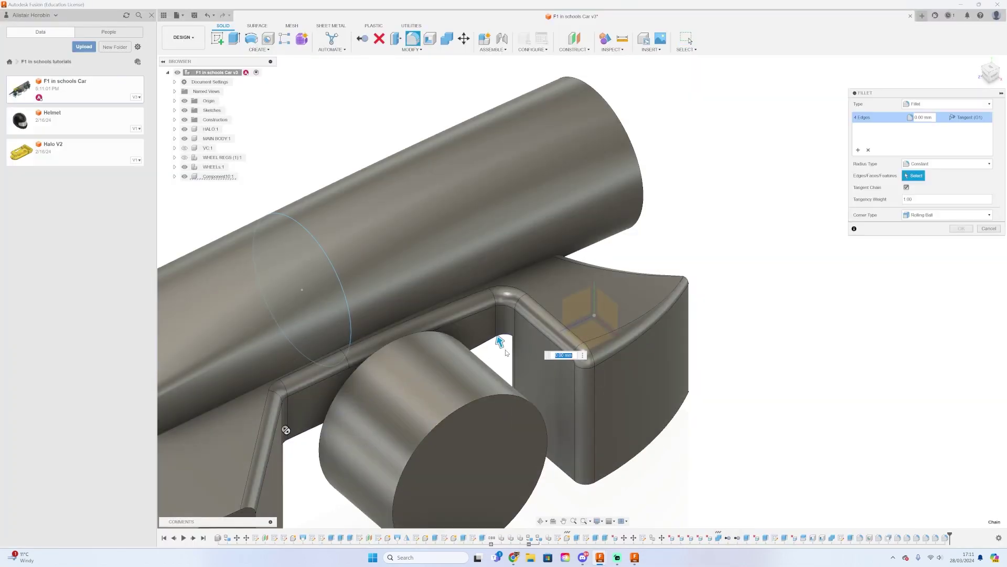
# Try to fillet the lower inner edges of the rear wheel cutout with a small constant radius.
pyautogui.write('1')
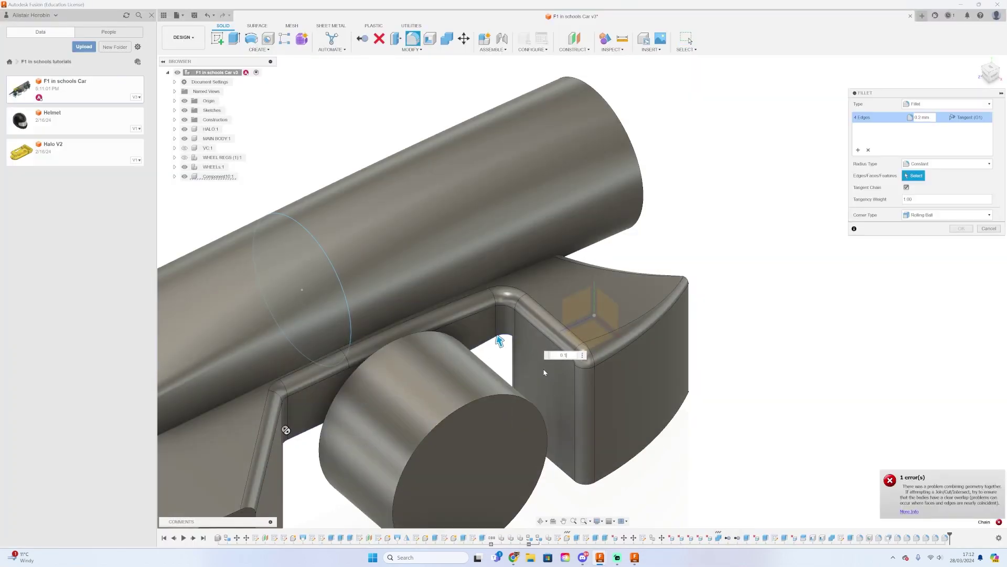
pyautogui.press('Escape')
# Offset the body face beside the rear wheel and pod slightly with Press Pull to clear the nearly coincident edges.
pyautogui.scroll(-3, 543, 372)
pyautogui.keyDown('shift'); pyautogui.moveTo(544, 372); pyautogui.dragTo(580, 288, button='middle'); pyautogui.keyUp('shift')
pyautogui.scroll(4, 577, 210)
pyautogui.keyDown('shift'); pyautogui.moveTo(873, 115); pyautogui.dragTo(545, 395, button='middle'); pyautogui.keyUp('shift')
pyautogui.press('q')
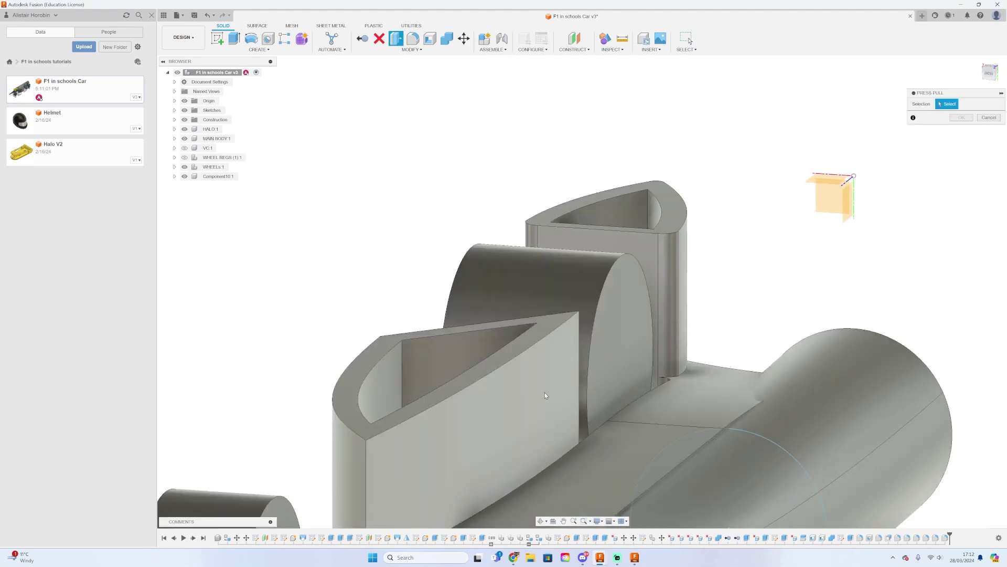
pyautogui.scroll(10, 652, 494)
pyautogui.click(631, 464)
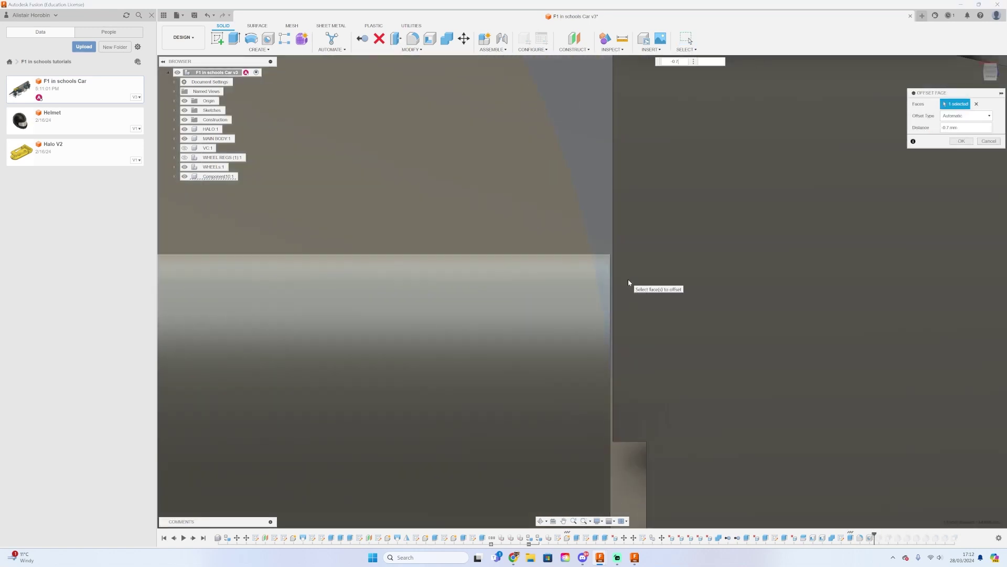
pyautogui.write('31')
pyautogui.press('Return')
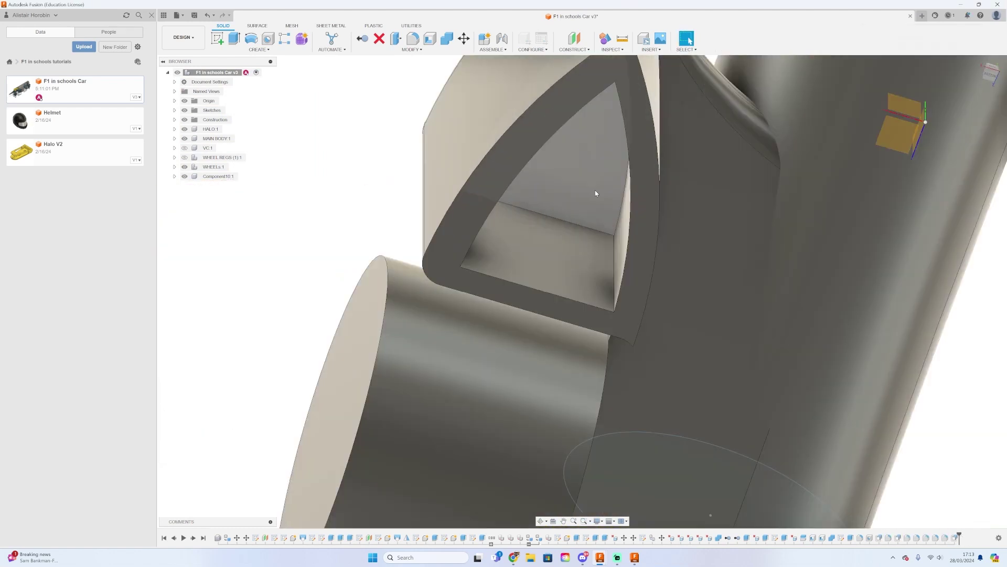
# Fillet the inner edges of the hollow pocket on the underside of the rear pod.
pyautogui.press('f')
pyautogui.click(592, 229)
pyautogui.moveTo(990, 72); pyautogui.dragTo(892, 157)
pyautogui.click(663, 275)
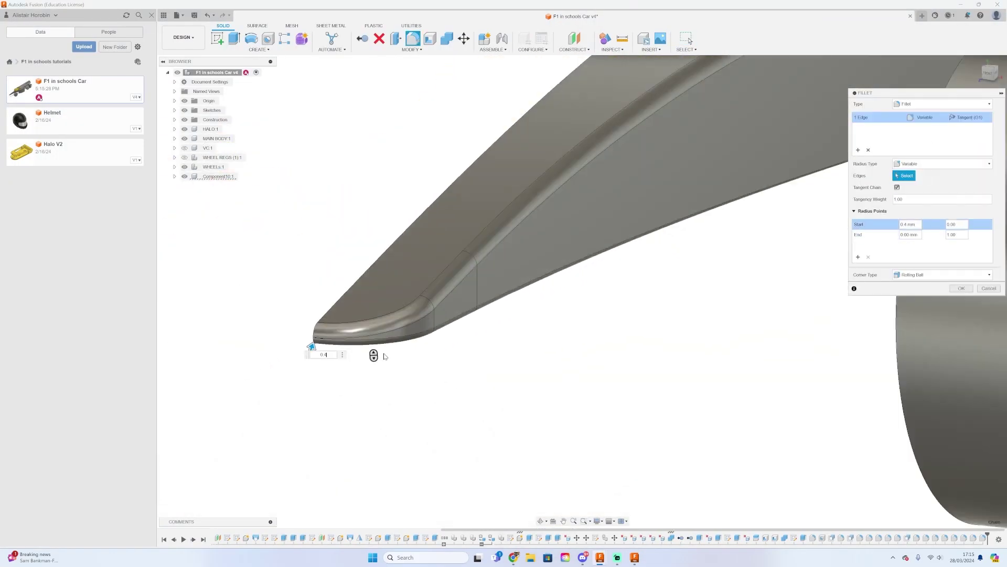
# Fillet the nose-tip edge from a 0.4 mm start and the front wheel cutout edges with variable radii.
pyautogui.scroll(-5, 480, 346)
pyautogui.scroll(3, 683, 288)
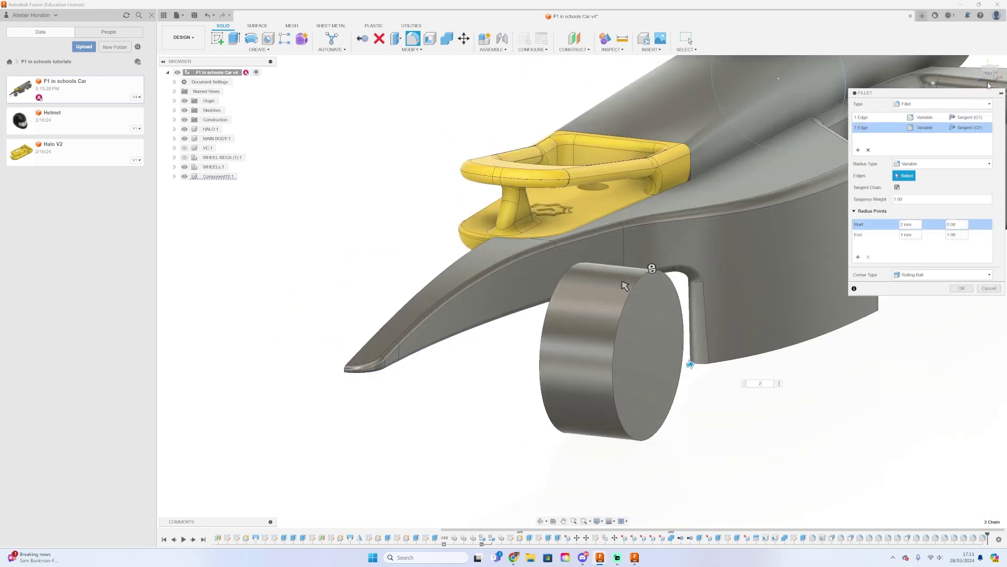
pyautogui.moveTo(587, 138); pyautogui.dragTo(599, 146)
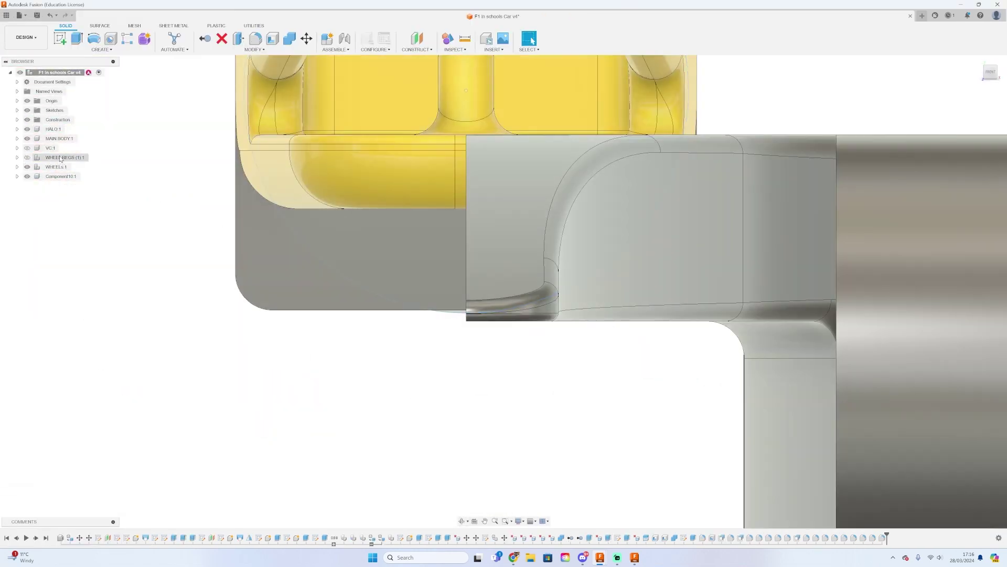
# Show the VC component and examine from the front and side whether it protrudes through the body.
pyautogui.click(49, 148)
pyautogui.scroll(3, 472, 315)
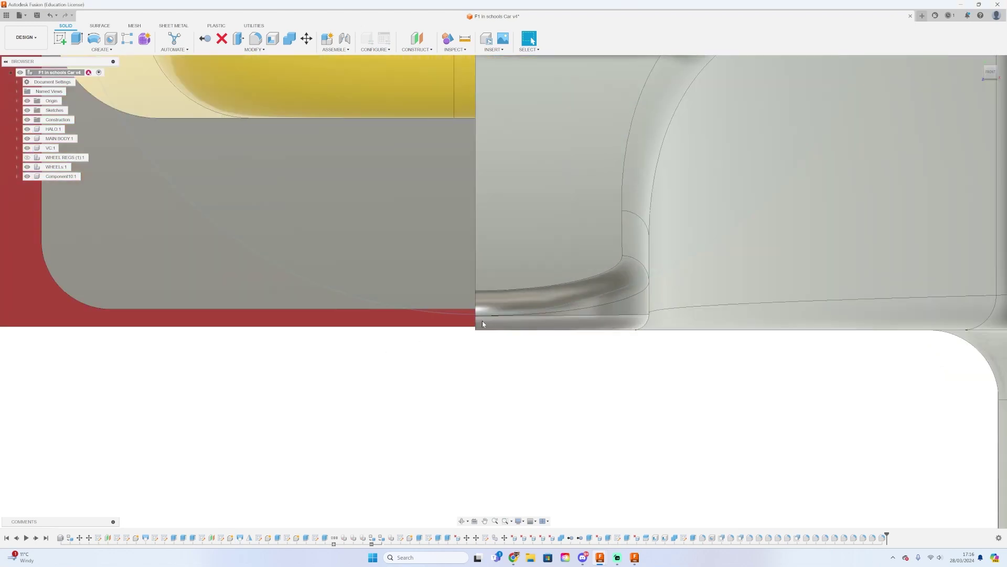
pyautogui.scroll(-4, 491, 297)
pyautogui.scroll(-5, 491, 296)
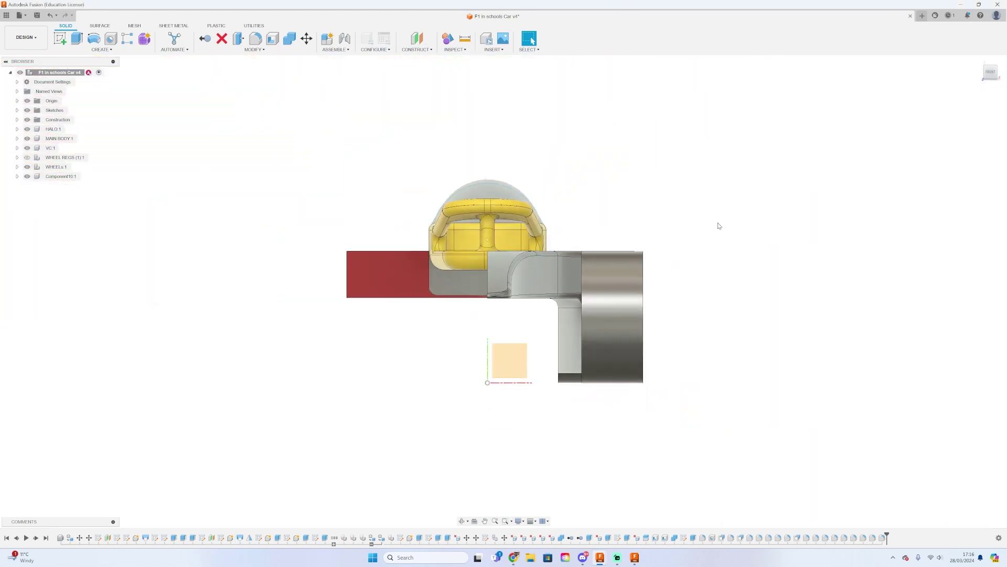
pyautogui.click(973, 78)
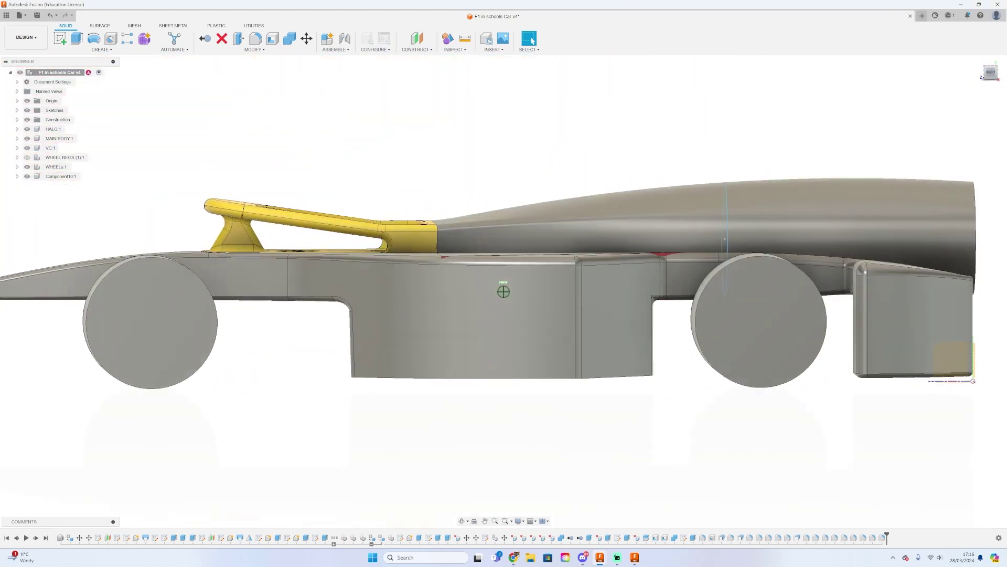
pyautogui.keyDown('shift'); pyautogui.moveTo(503, 291); pyautogui.dragTo(618, 308, button='middle'); pyautogui.keyUp('shift')
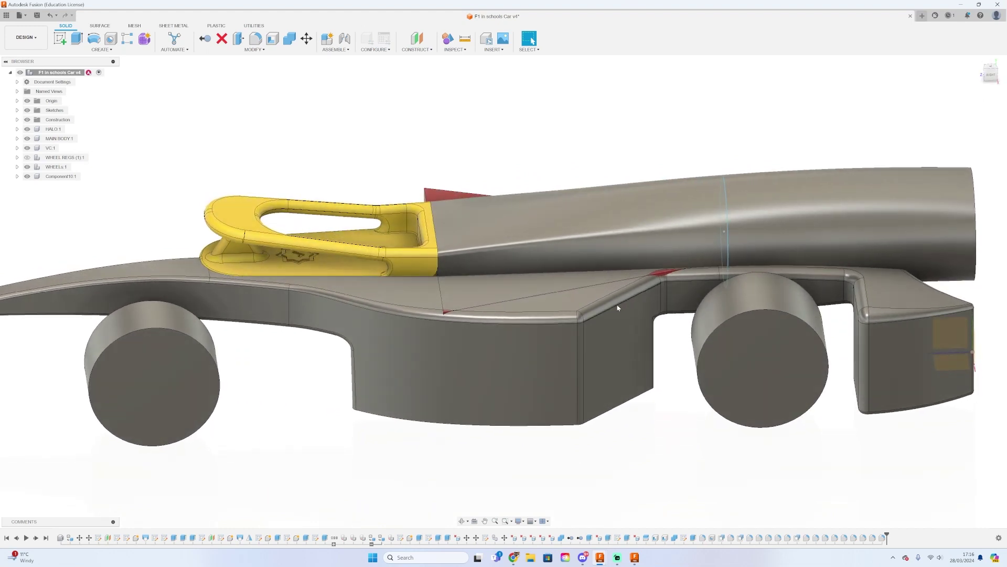
pyautogui.scroll(4, 618, 307)
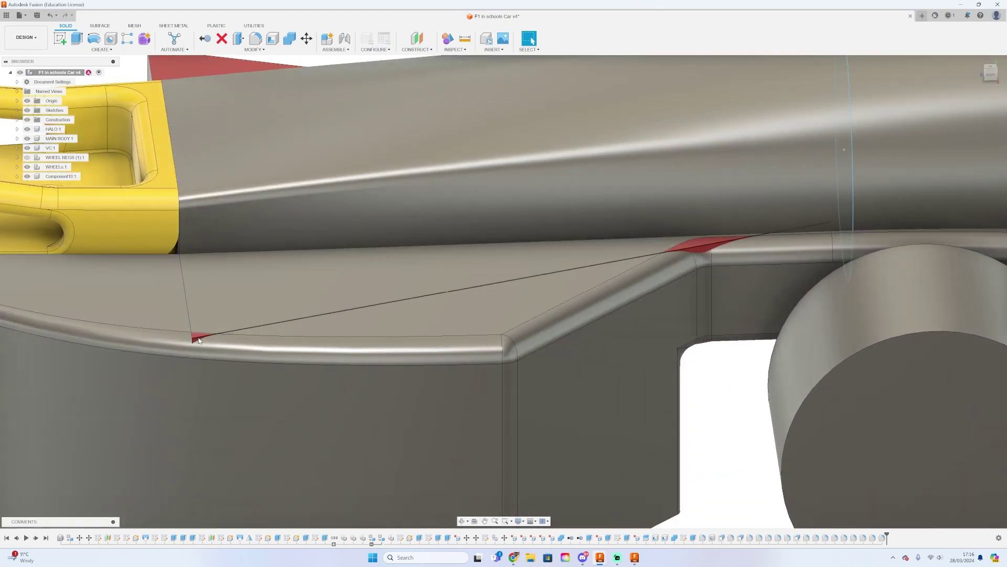
# Edit the variable fillet on the front pod's upper outer edge and set its radius point at the pod corner to 0.5 mm.
pyautogui.click(199, 340)
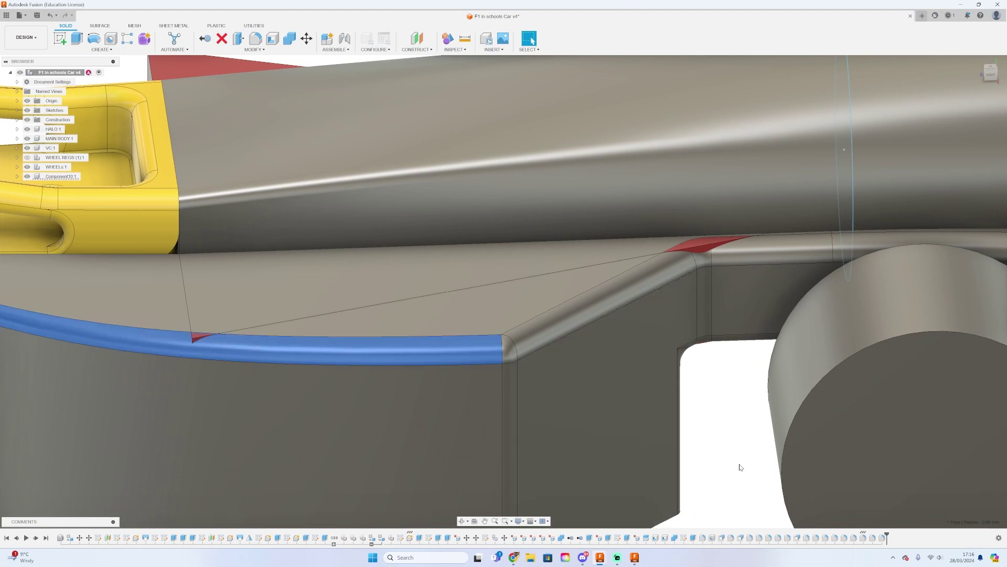
pyautogui.click(865, 539)
pyautogui.click(888, 470)
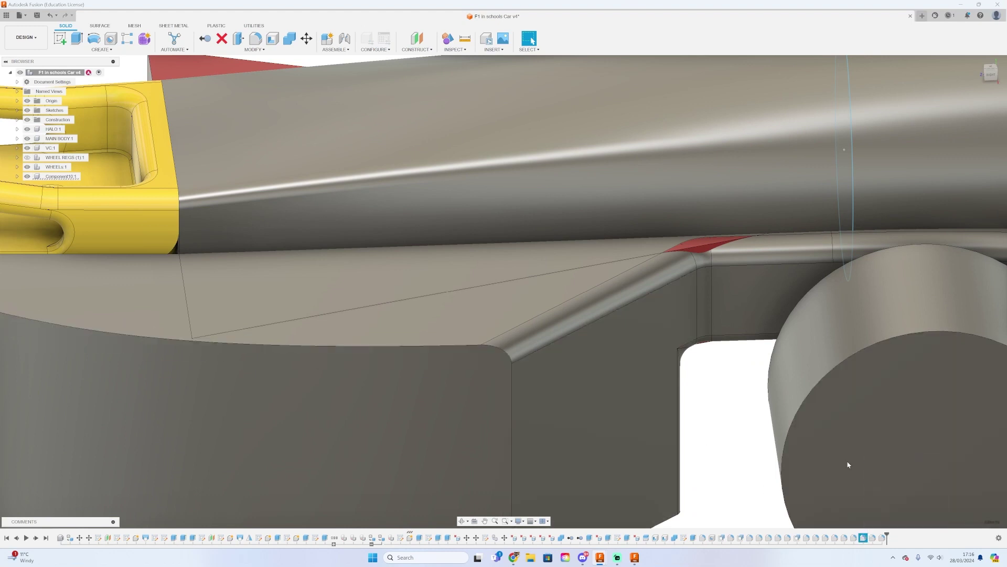
pyautogui.scroll(2, 694, 414)
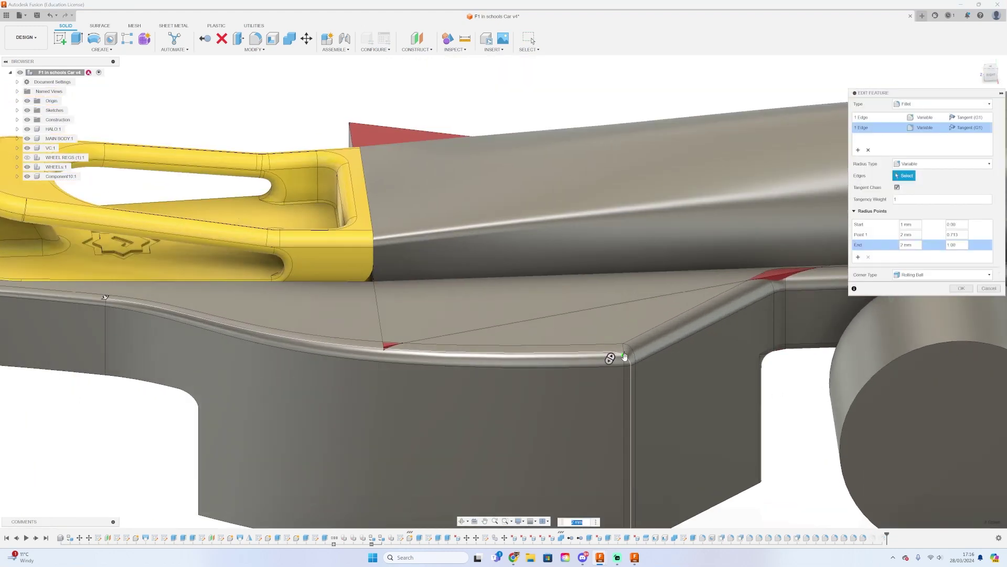
pyautogui.write('1')
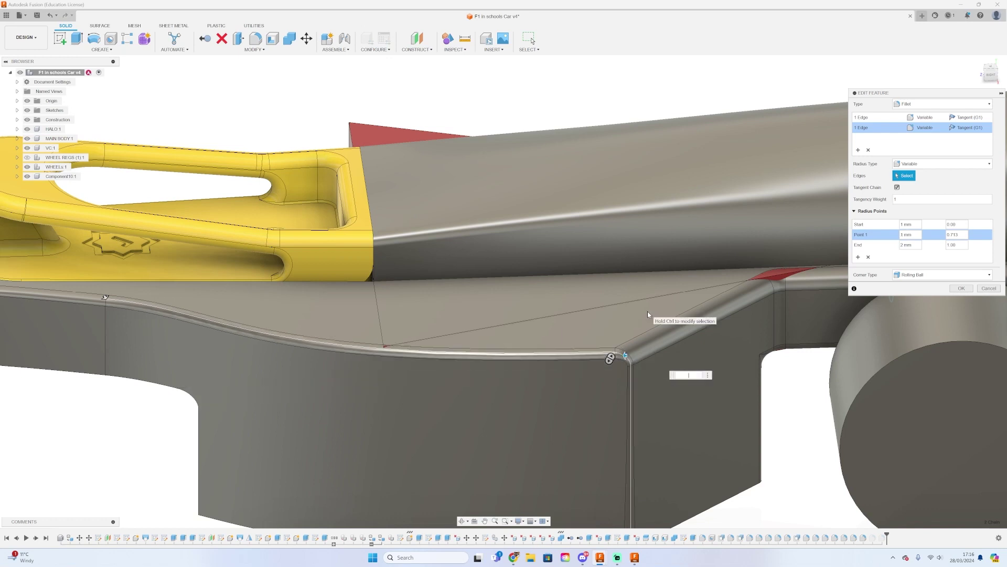
pyautogui.press('BackSpace')
pyautogui.write('0.5')
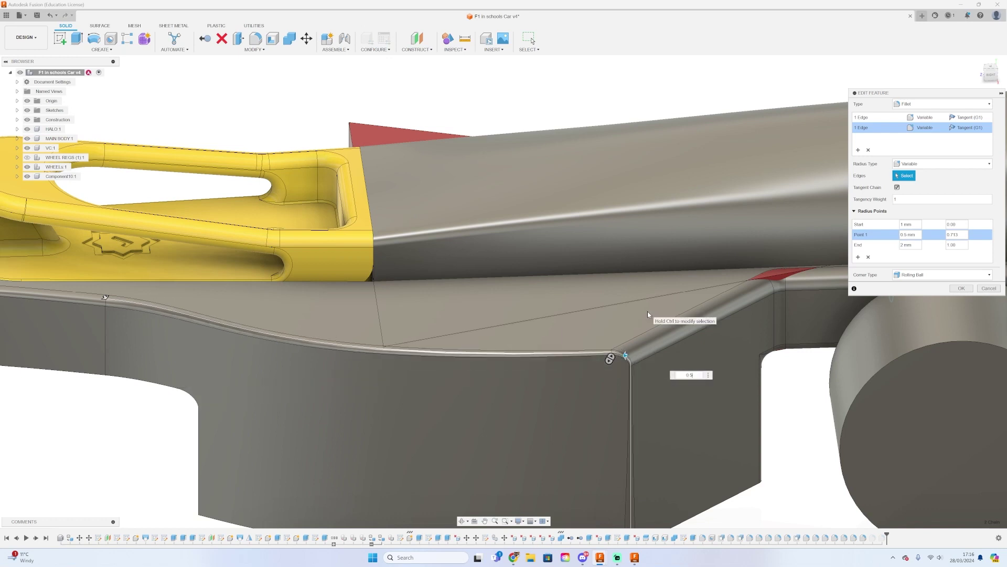
pyautogui.press('Return')
# Change the fillet on the pod's angled top edge to variable radius, with a smaller radius point at the corner where the VC protrudes.
pyautogui.scroll(1, 776, 286)
pyautogui.moveTo(776, 286); pyautogui.dragTo(675, 295, button='middle')
pyautogui.doubleClick(675, 294)
pyautogui.scroll(2, 674, 299)
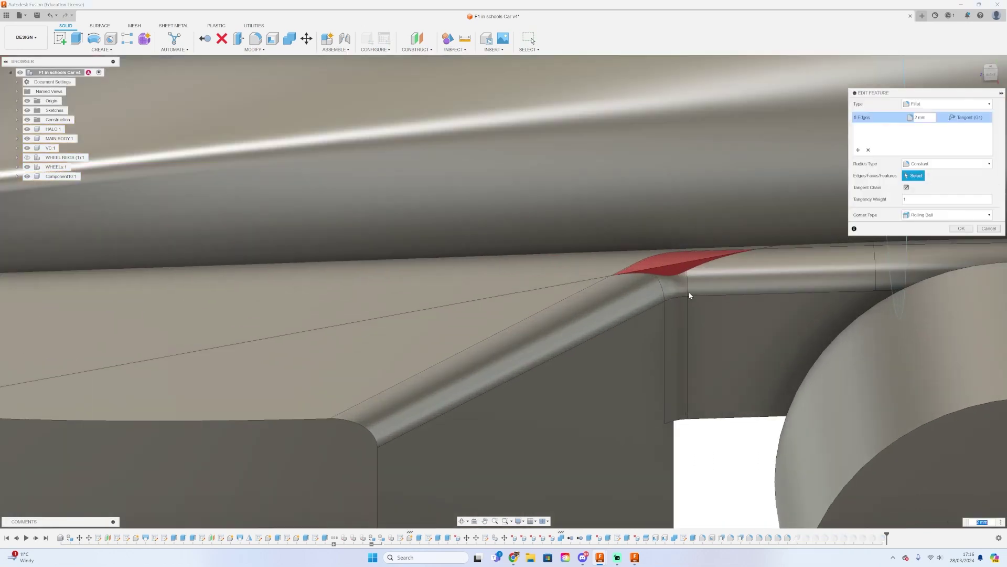
pyautogui.click(946, 163)
pyautogui.click(924, 195)
pyautogui.click(676, 268)
pyautogui.write('1')
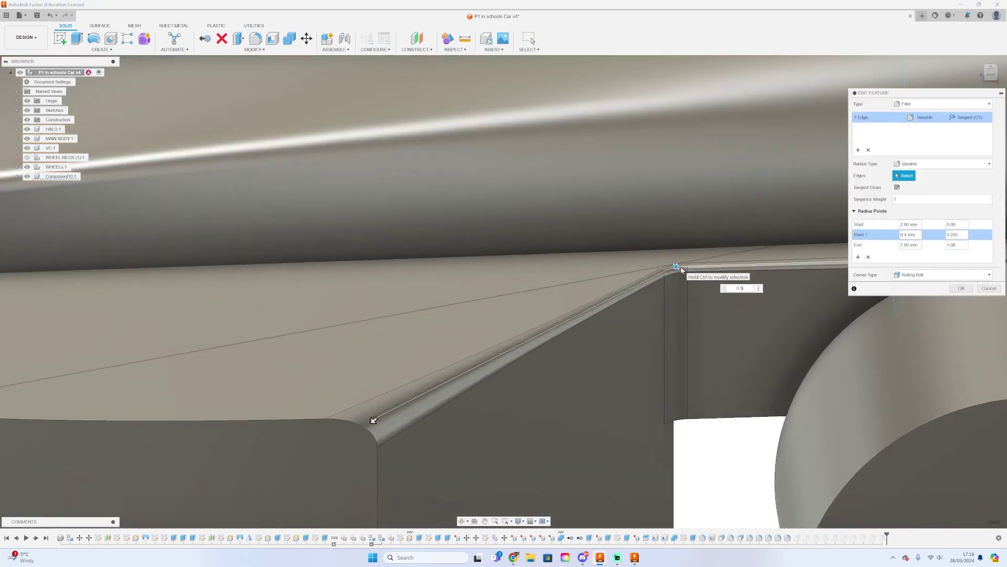
pyautogui.press('Return')
# Reduce the radius further at the inner corner point of the angled-edge fillet so the body covers the VC.
pyautogui.scroll(6, 681, 265)
pyautogui.rightClick(787, 537)
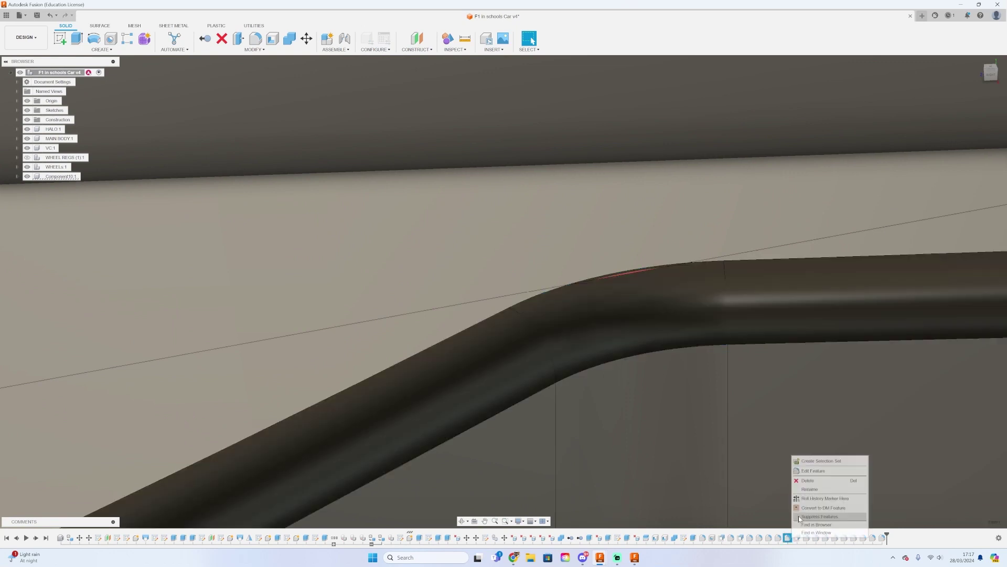
pyautogui.click(810, 473)
pyautogui.scroll(2, 640, 308)
pyautogui.press('Return')
pyautogui.scroll(-6, 615, 235)
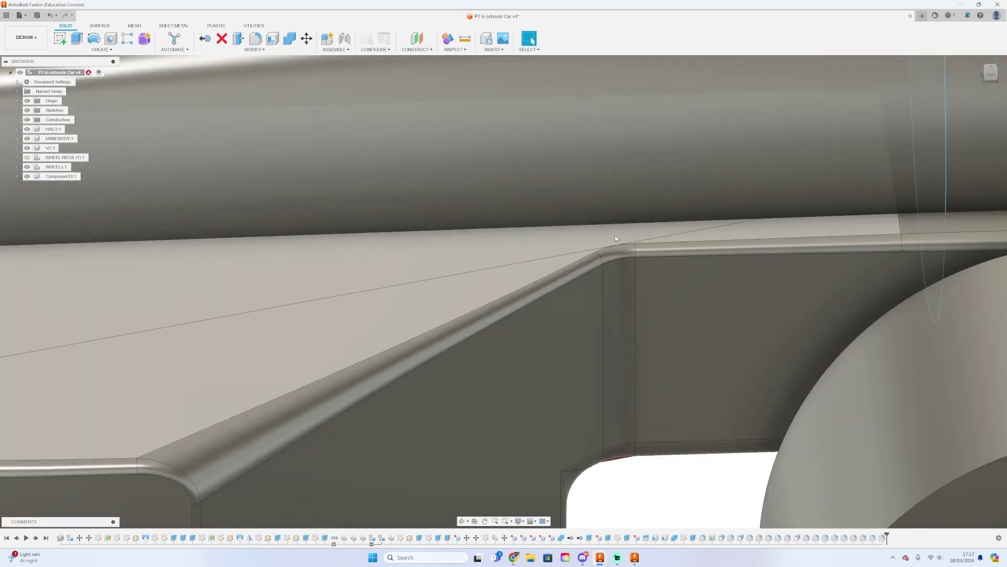
# Set the start radius of the pod's upper outer edge fillet to 0.9 mm.
pyautogui.scroll(8, 351, 276)
pyautogui.doubleClick(863, 538)
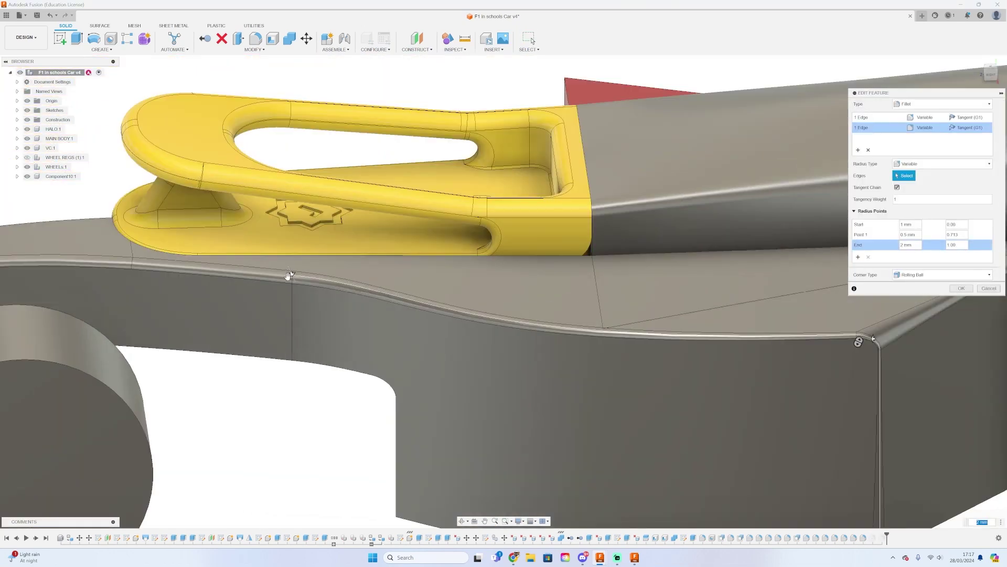
pyautogui.write('0.9')
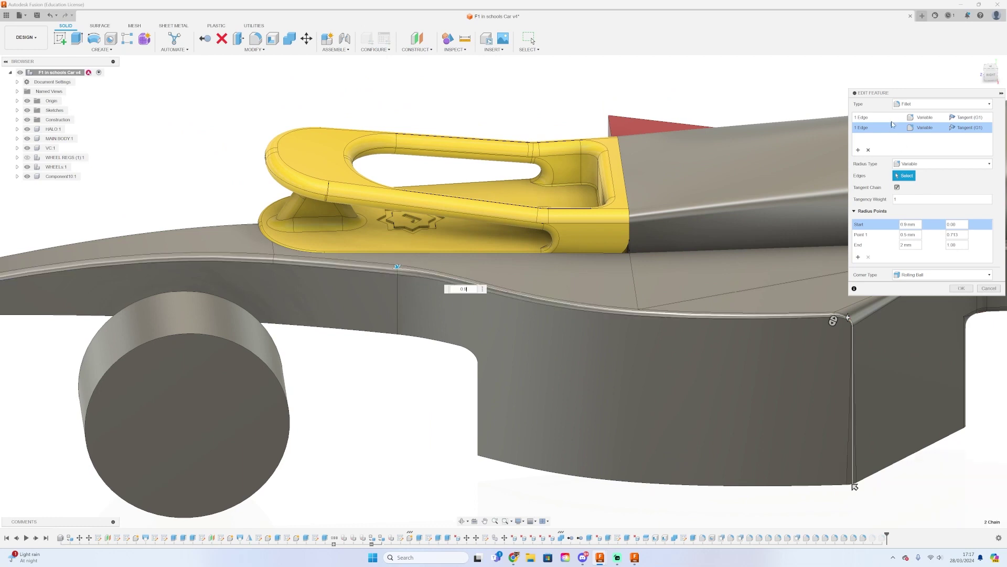
pyautogui.scroll(5, 625, 298)
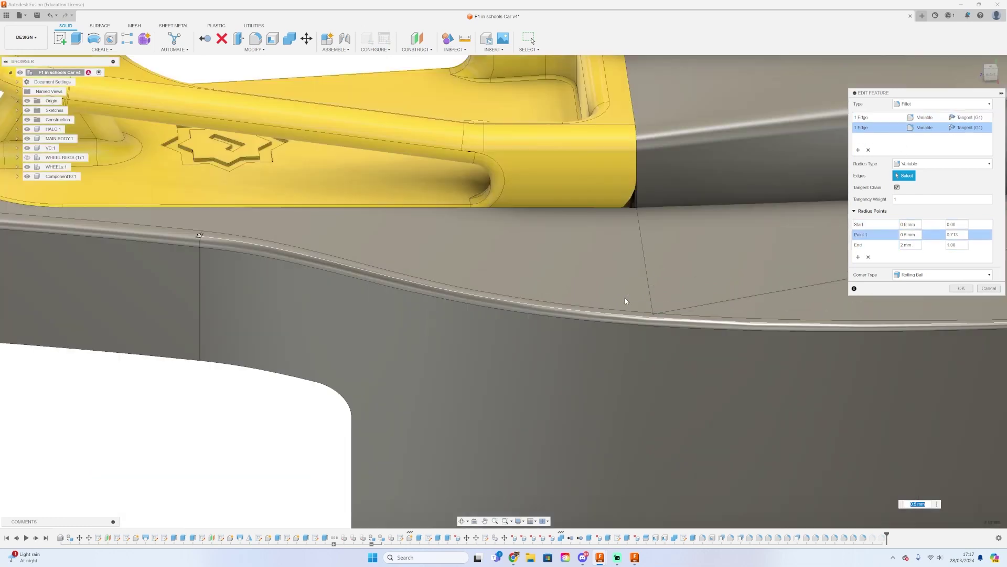
pyautogui.press('Return')
pyautogui.scroll(-6, 509, 311)
pyautogui.scroll(-3, 508, 311)
pyautogui.moveTo(508, 312)
pyautogui.keyDown('shift'); pyautogui.mouseDown(button='middle')
pyautogui.moveTo(656, 362)
pyautogui.moveTo(504, 296)
pyautogui.mouseUp(button='middle'); pyautogui.keyUp('shift')
pyautogui.scroll(4, 679, 246)
pyautogui.doubleClick(883, 538)
pyautogui.scroll(3, 468, 340)
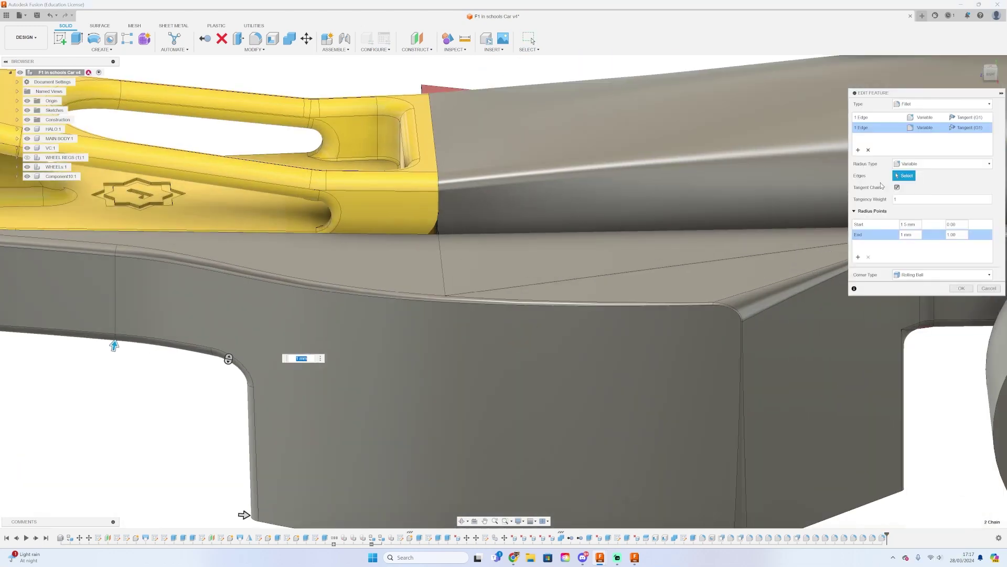
pyautogui.press('Escape')
# Try a 0.2 mm radius at the pod corner with an added 2 mm point just before it in the upper-edge fillet.
pyautogui.doubleClick(863, 538)
pyautogui.scroll(2, 702, 294)
pyautogui.click(718, 308)
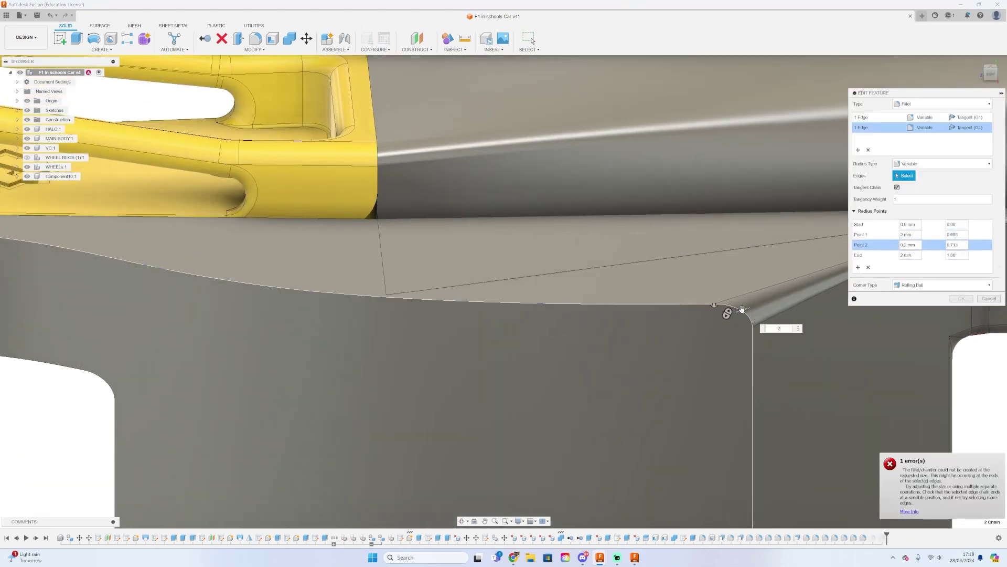
pyautogui.scroll(-2, 726, 313)
pyautogui.scroll(2, 404, 251)
pyautogui.press('Escape')
# Rework the pod's upper-edge fillet with an added 0.5 mm point midway, 4 mm at the pod corner and 5 mm at the end.
pyautogui.scroll(4, 514, 320)
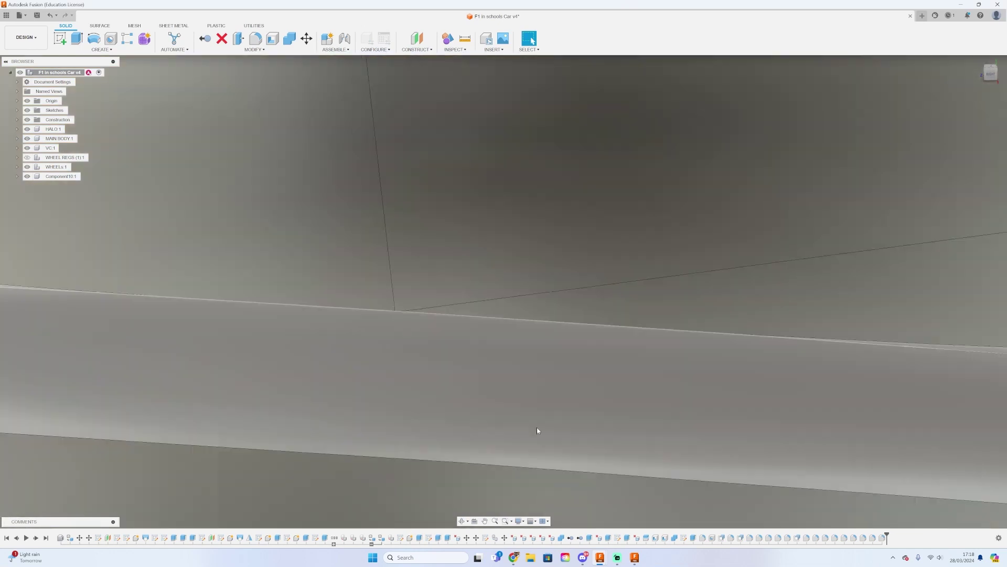
pyautogui.scroll(-4, 356, 431)
pyautogui.keyDown('shift'); pyautogui.moveTo(359, 428); pyautogui.dragTo(369, 445, button='middle'); pyautogui.keyUp('shift')
pyautogui.scroll(4, 367, 445)
pyautogui.scroll(-5, 690, 263)
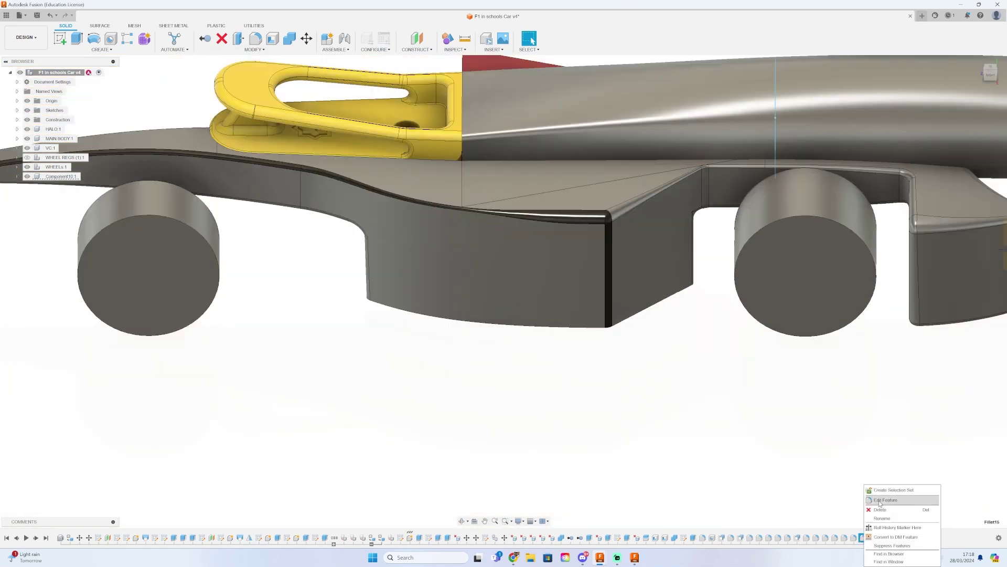
pyautogui.click(885, 500)
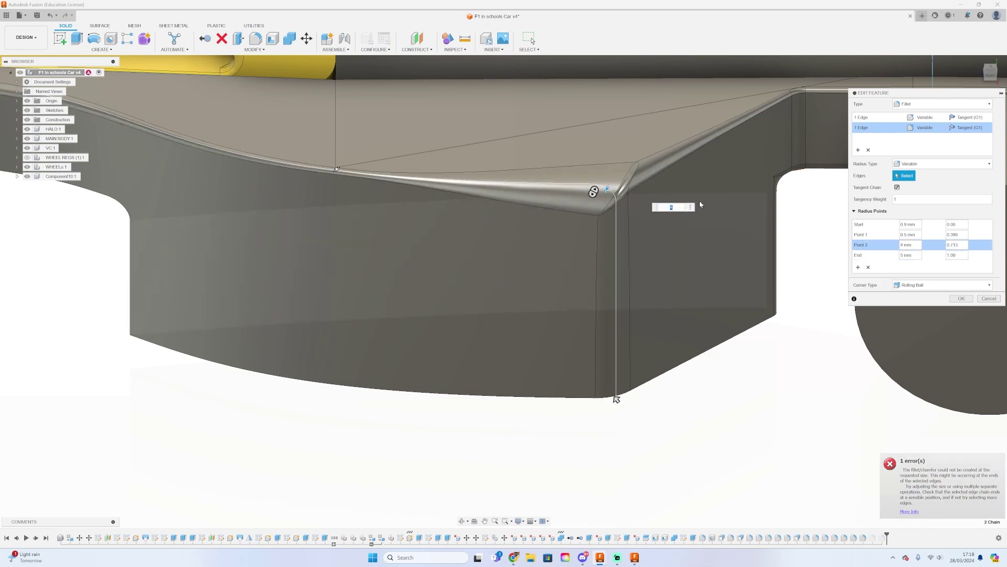
pyautogui.keyDown('shift'); pyautogui.moveTo(700, 204); pyautogui.dragTo(683, 171, button='middle'); pyautogui.keyUp('shift')
pyautogui.press('Escape')
# Enlarge the variable fillet on the pod's angled top edge toward the outer corner so it blends with the corner fillet.
pyautogui.rightClick(863, 536)
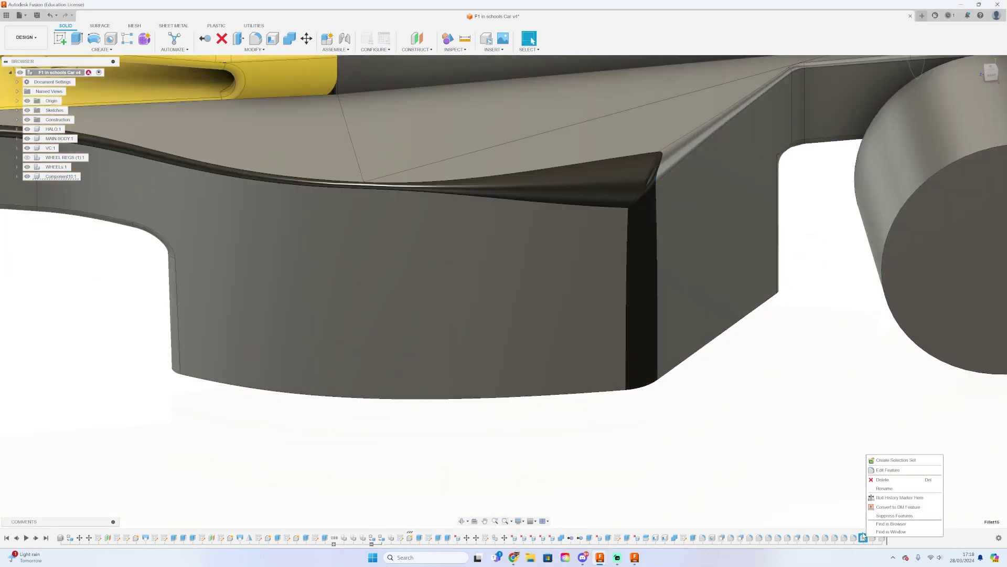
pyautogui.click(805, 502)
pyautogui.scroll(1, 662, 161)
pyautogui.press('Return')
pyautogui.scroll(-2, 791, 429)
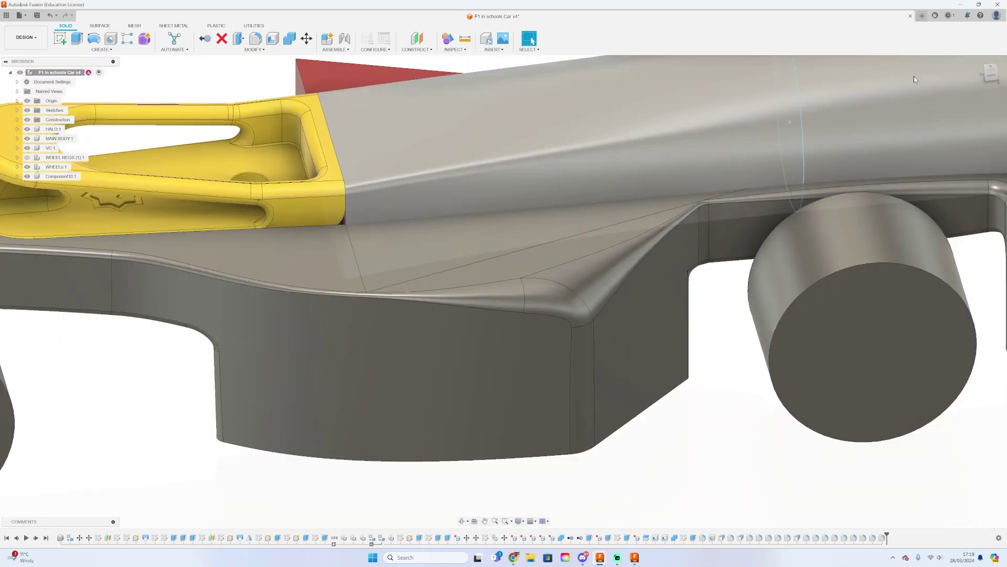
pyautogui.keyDown('shift'); pyautogui.moveTo(913, 78); pyautogui.dragTo(682, 227, button='middle'); pyautogui.keyUp('shift')
pyautogui.rightClick(844, 537)
pyautogui.click(863, 471)
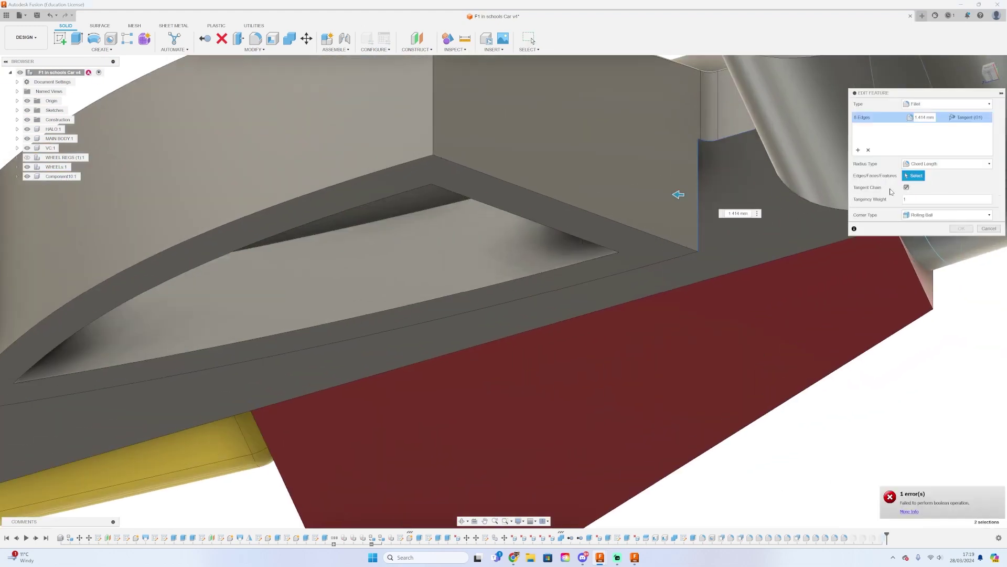
pyautogui.press('Escape')
# Fillet the underside edges of the front pod and its pocket with a constant 1.5 mm radius.
pyautogui.scroll(-4, 661, 325)
pyautogui.press('f')
pyautogui.scroll(2, 612, 300)
pyautogui.click(922, 164)
pyautogui.click(903, 174)
pyautogui.scroll(1, 726, 273)
pyautogui.click(708, 304)
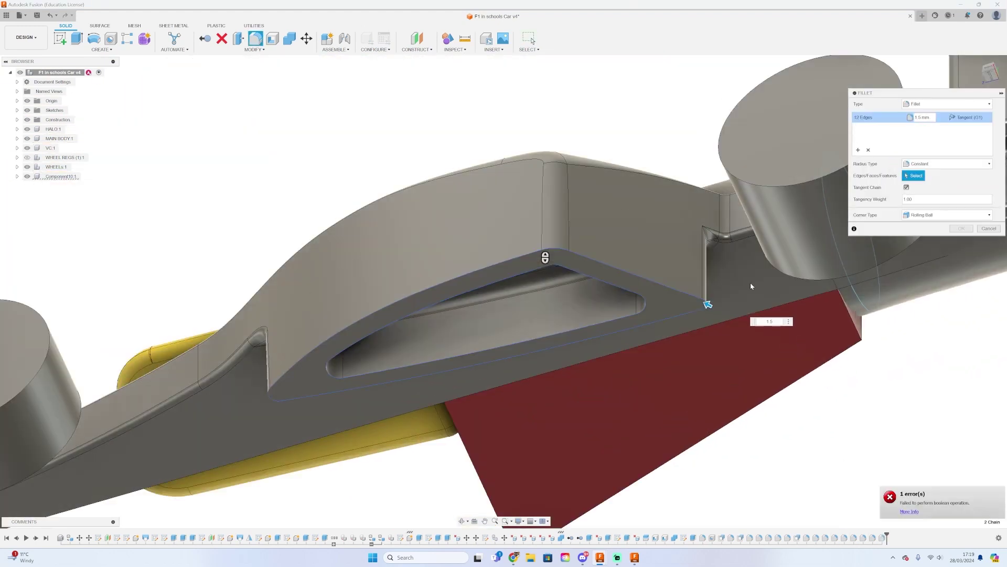
pyautogui.press('Return')
# Mirror the finished half of the main body to the other side of the car.
pyautogui.scroll(-2, 793, 276)
pyautogui.keyDown('shift'); pyautogui.moveTo(861, 241); pyautogui.dragTo(975, 99, button='middle'); pyautogui.keyUp('shift')
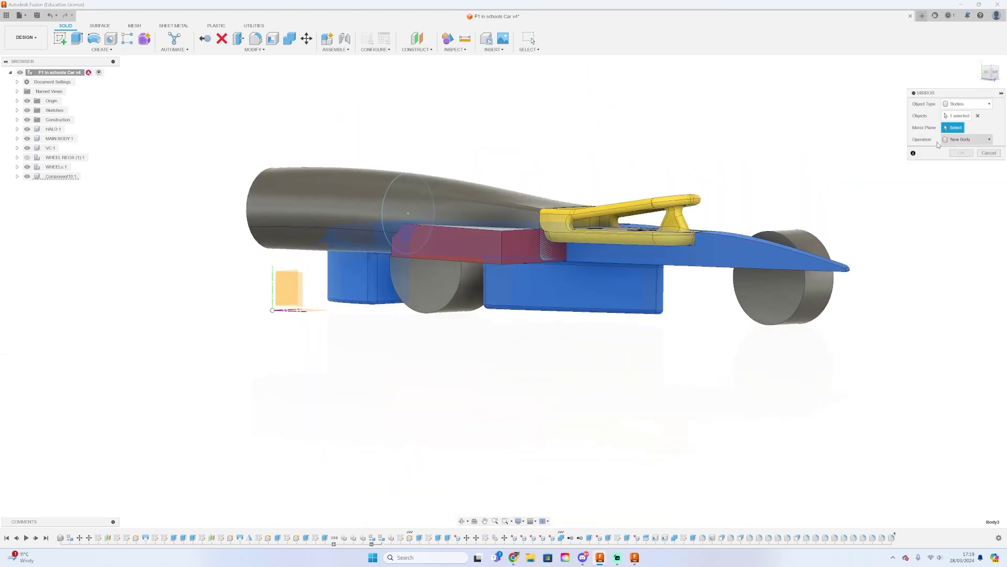
pyautogui.click(971, 155)
# Inspect the mirrored body and its wheel cutout fillets, and save the design with the version description "User Saved".
pyautogui.keyDown('shift'); pyautogui.moveTo(655, 294); pyautogui.dragTo(560, 300, button='middle'); pyautogui.keyUp('shift')
pyautogui.scroll(2, 560, 300)
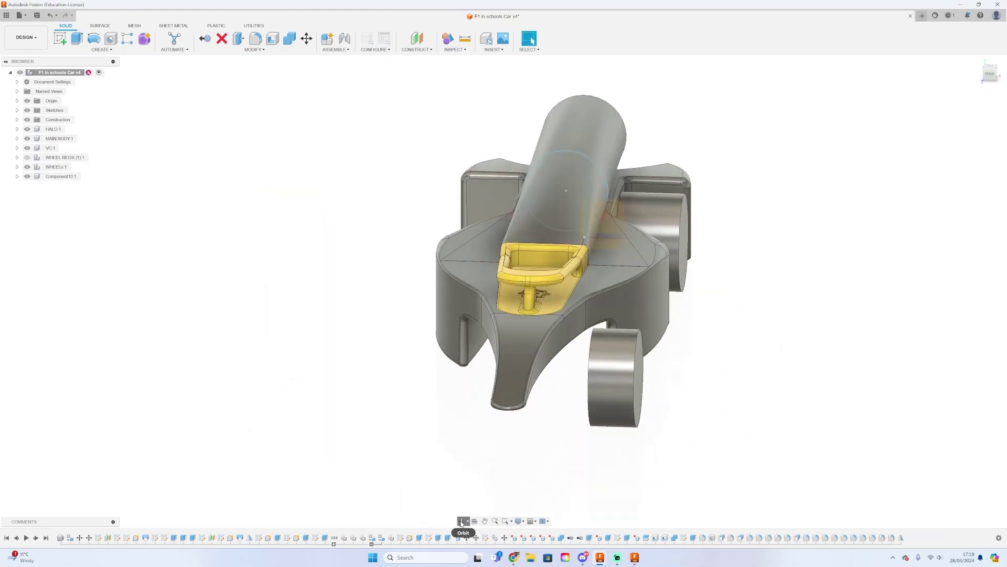
pyautogui.keyDown('shift'); pyautogui.moveTo(655, 228); pyautogui.dragTo(472, 270, button='middle'); pyautogui.keyUp('shift')
pyautogui.scroll(6, 461, 270)
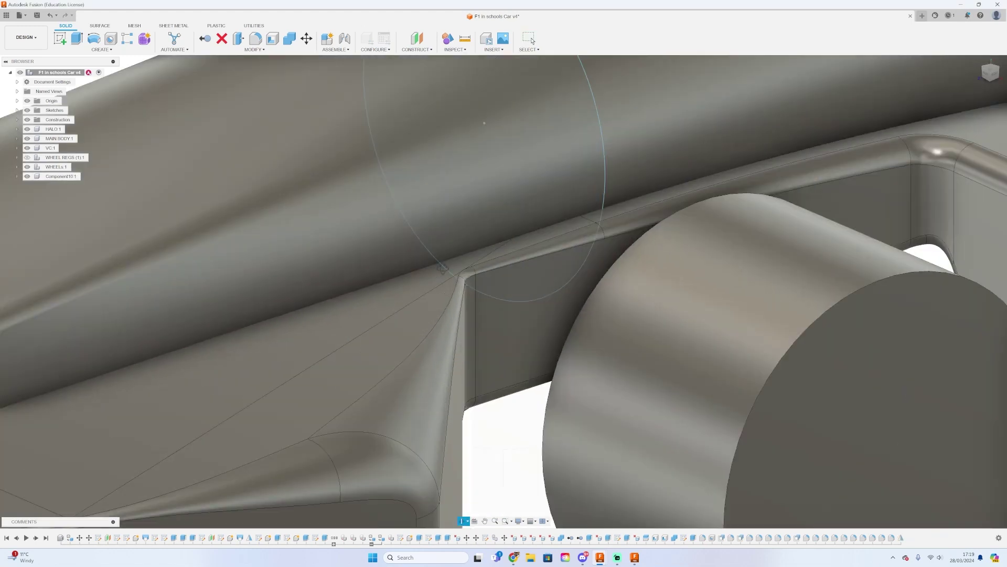
pyautogui.scroll(-8, 461, 270)
pyautogui.keyDown('shift'); pyautogui.moveTo(461, 270); pyautogui.dragTo(541, 150, button='middle'); pyautogui.keyUp('shift')
pyautogui.keyDown('shift'); pyautogui.moveTo(519, 277); pyautogui.dragTo(626, 321, button='middle'); pyautogui.keyUp('shift')
pyautogui.scroll(3, 784, 300)
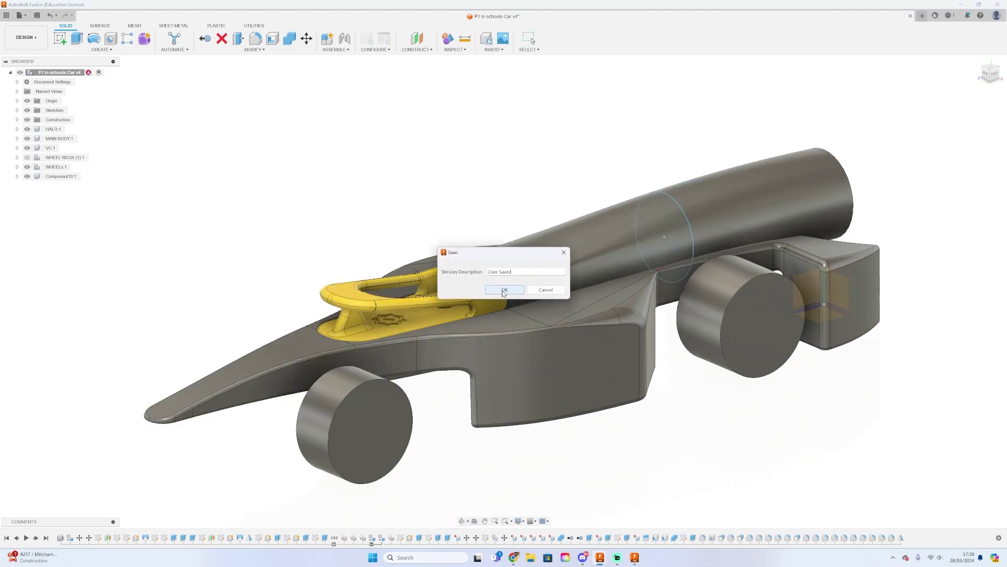
pyautogui.click(502, 290)
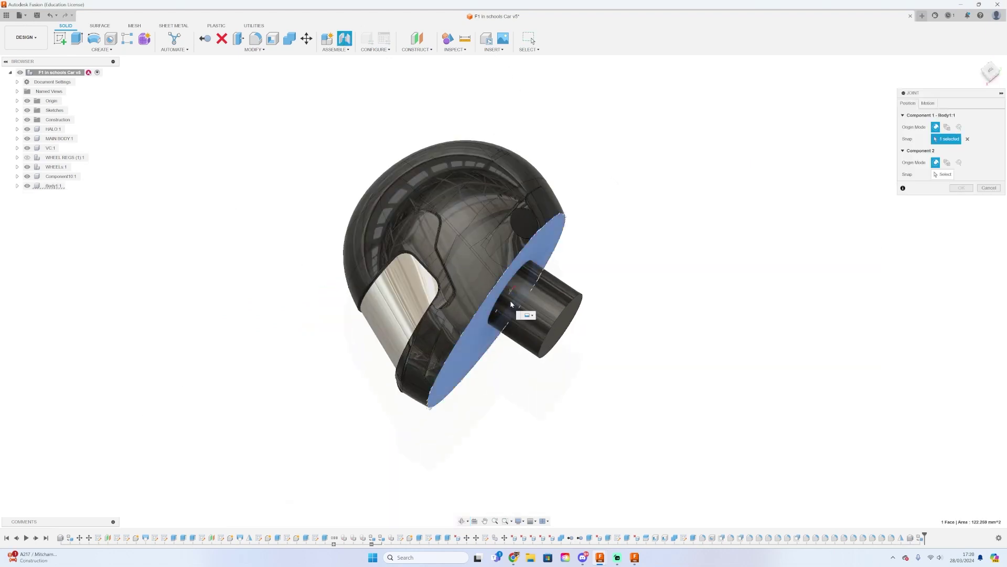
# Joint the driver helmet's underside to the round hole in the halo floor, flipped upright and at a 90 degree angle.
pyautogui.click(514, 303)
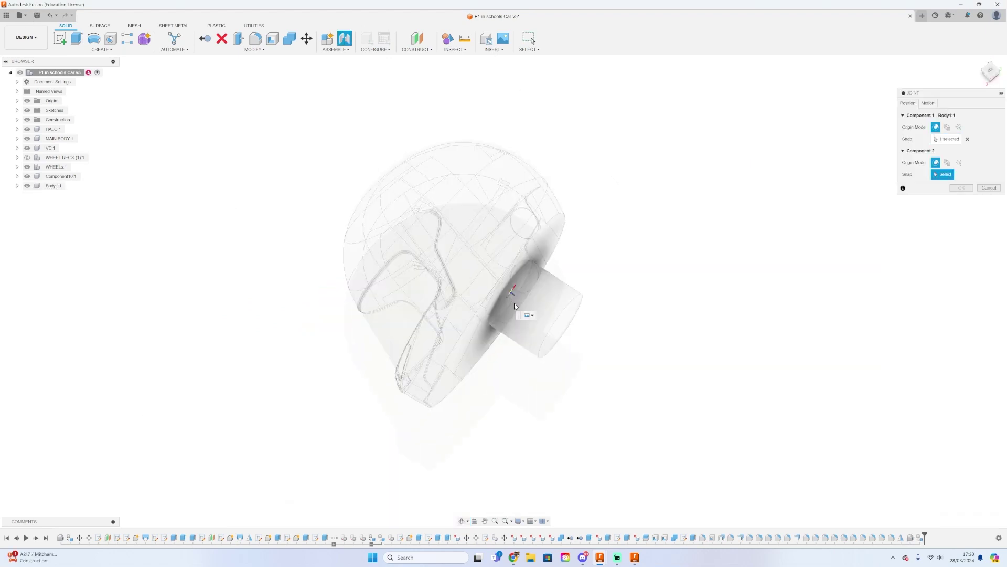
pyautogui.scroll(-8, 726, 466)
pyautogui.scroll(8, 469, 241)
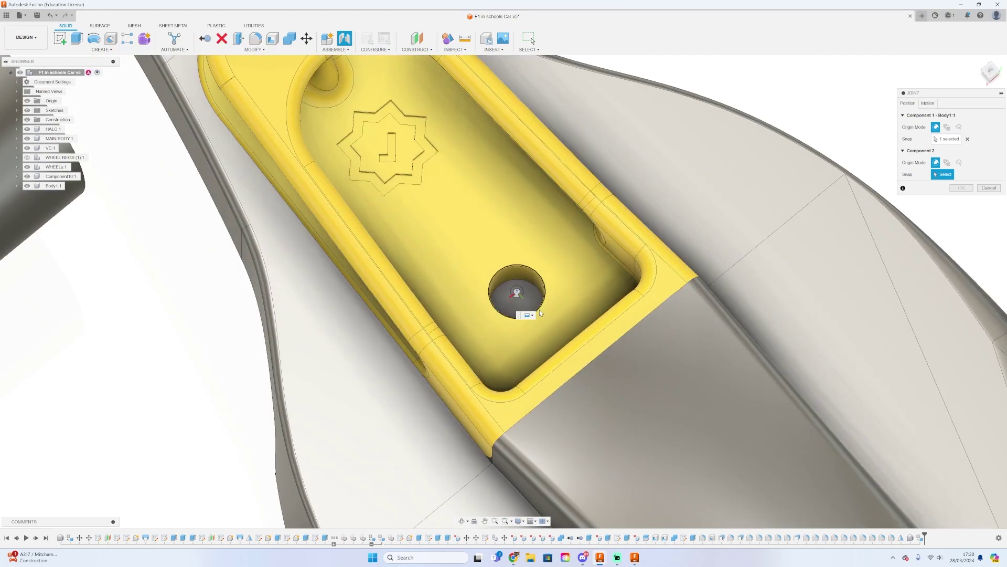
pyautogui.click(541, 312)
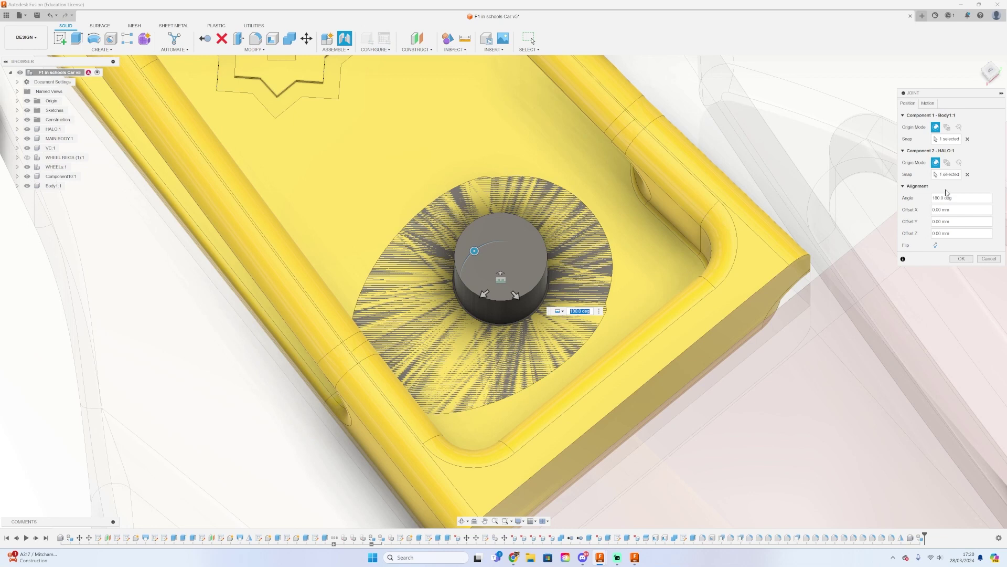
pyautogui.click(937, 245)
pyautogui.moveTo(475, 252); pyautogui.dragTo(505, 248)
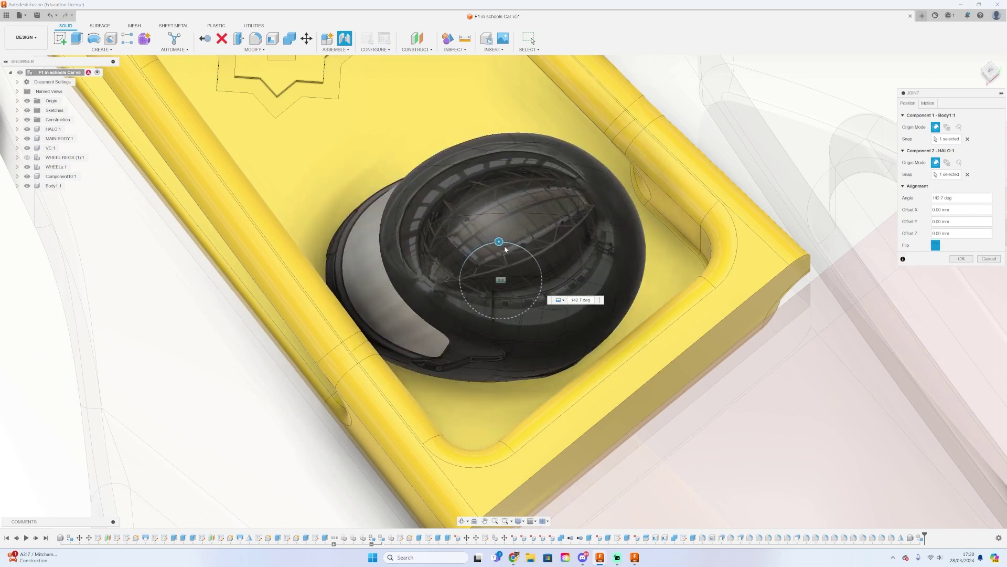
pyautogui.write('90')
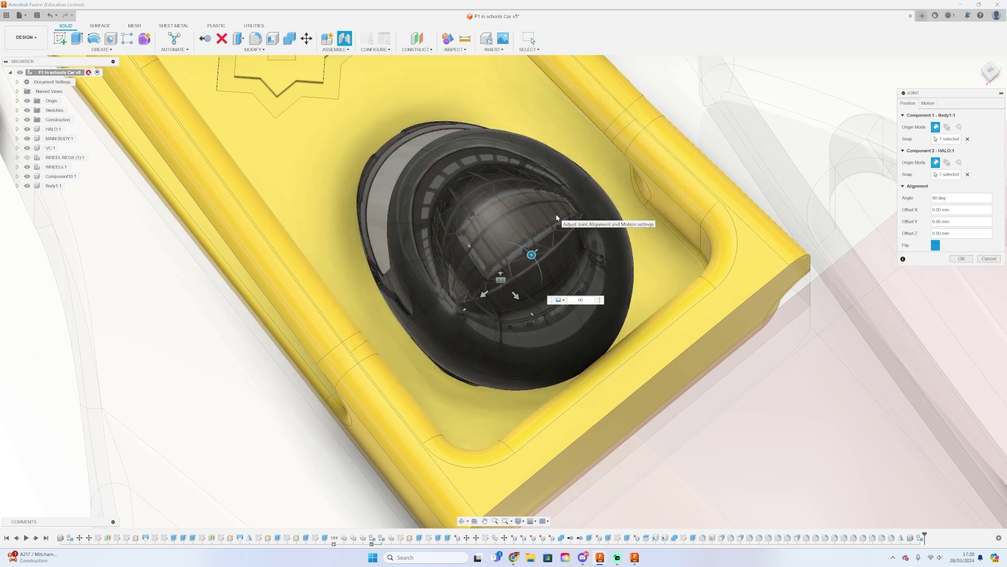
pyautogui.press('Return')
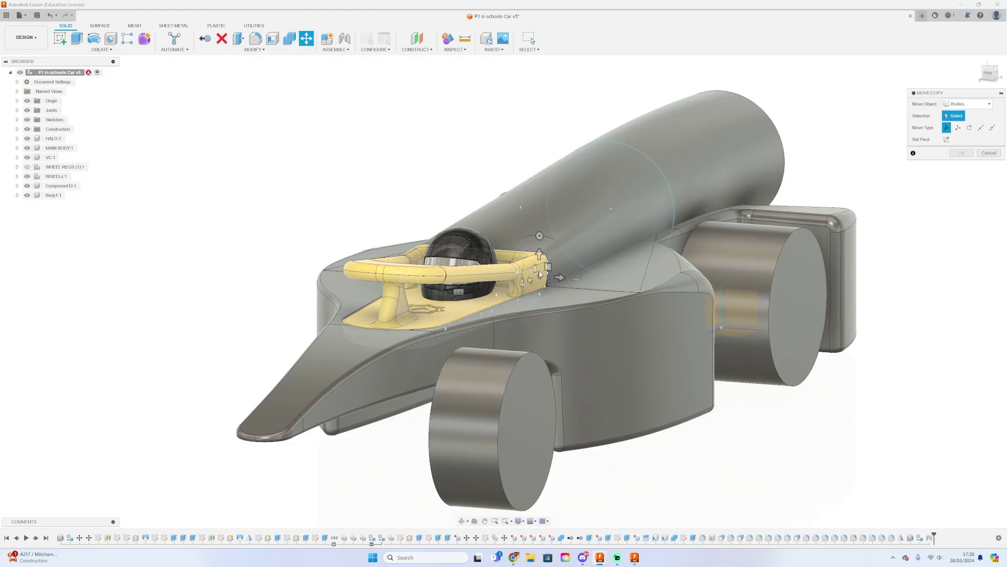
# Try moving the halo body up and forward off the car, and undo the move.
pyautogui.click(534, 265)
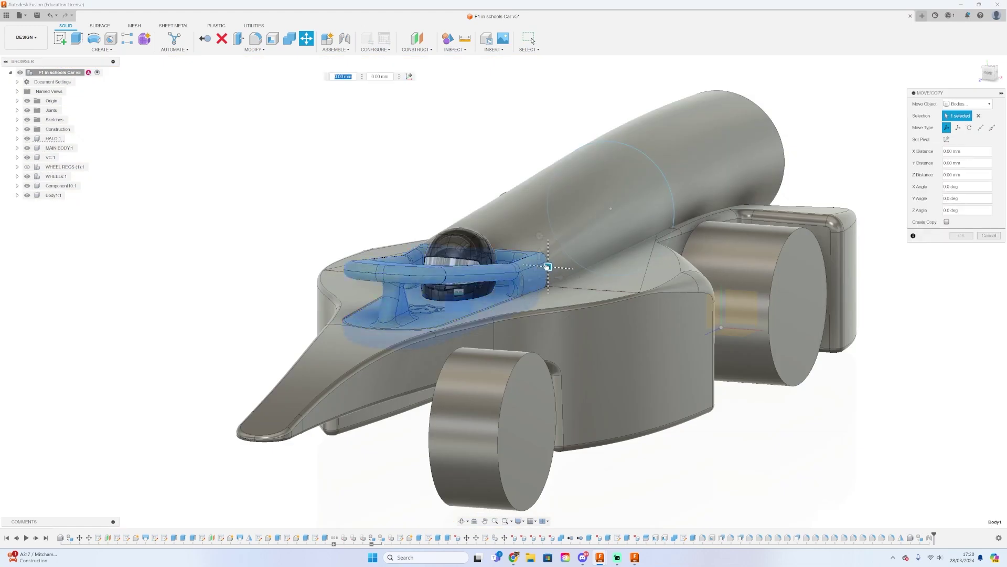
pyautogui.moveTo(546, 266); pyautogui.dragTo(526, 227)
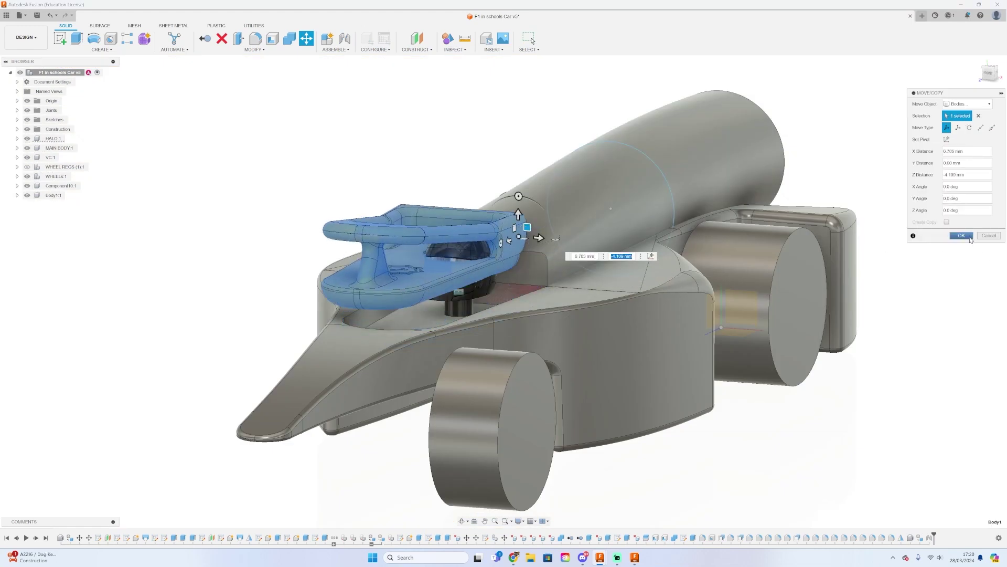
pyautogui.click(961, 236)
pyautogui.hotkey('ctrl', 'z')
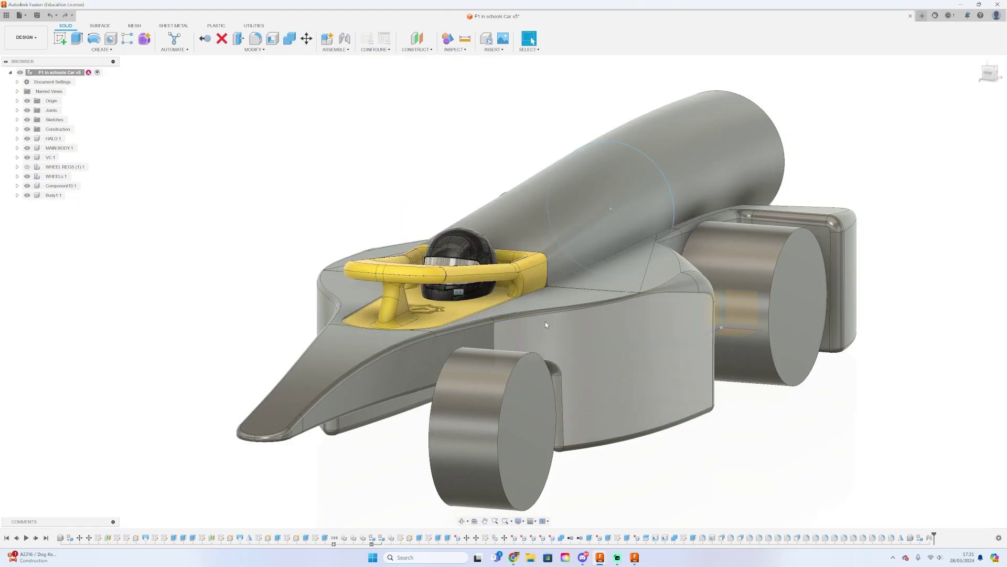
# Try moving the halo and driver helmet components together.
pyautogui.click(53, 139)
pyautogui.press('m')
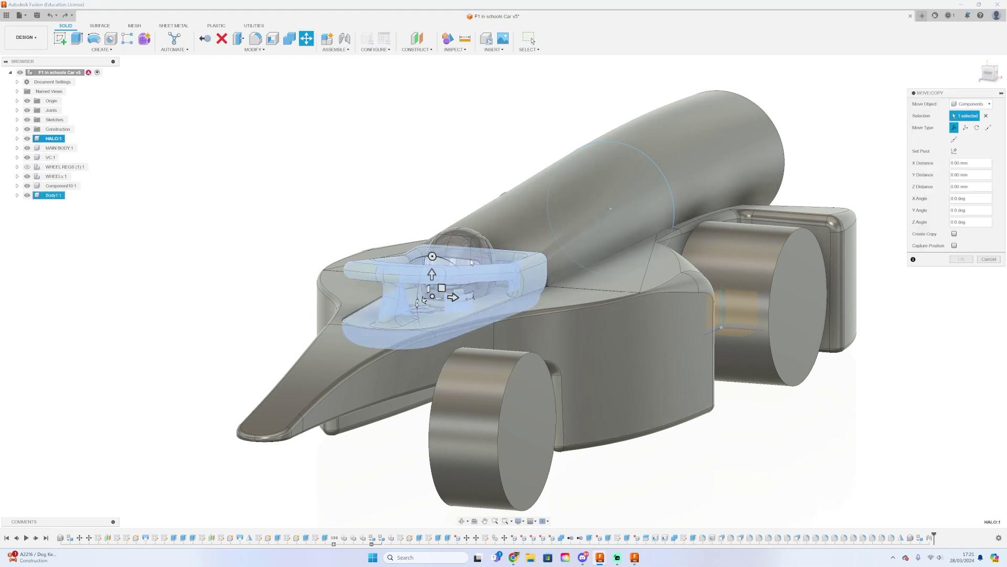
pyautogui.moveTo(472, 262); pyautogui.dragTo(506, 268)
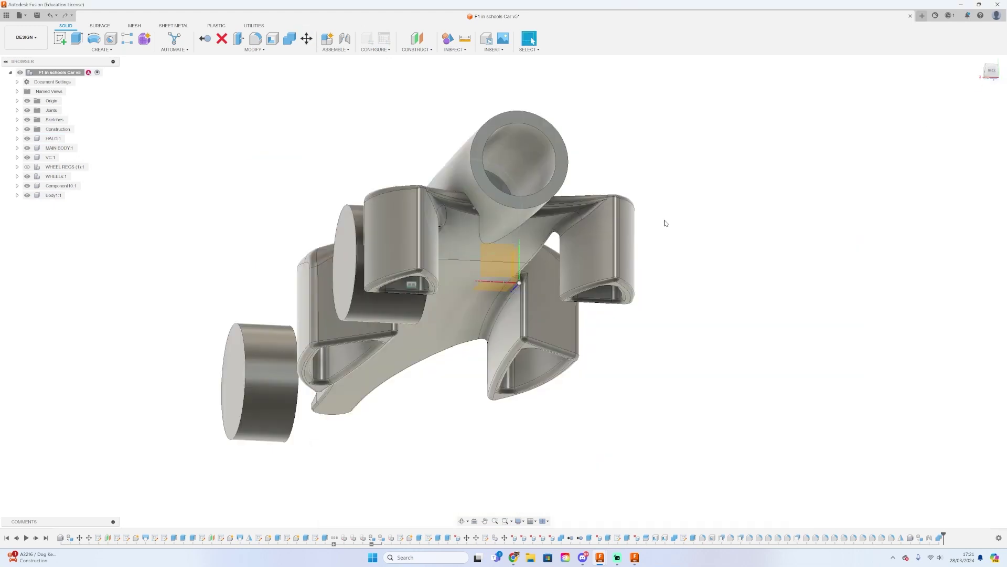
# Fillet the chain of edges where the VC cylinder meets the main body with a 1.8 mm radius.
pyautogui.scroll(2, 663, 222)
pyautogui.press('f')
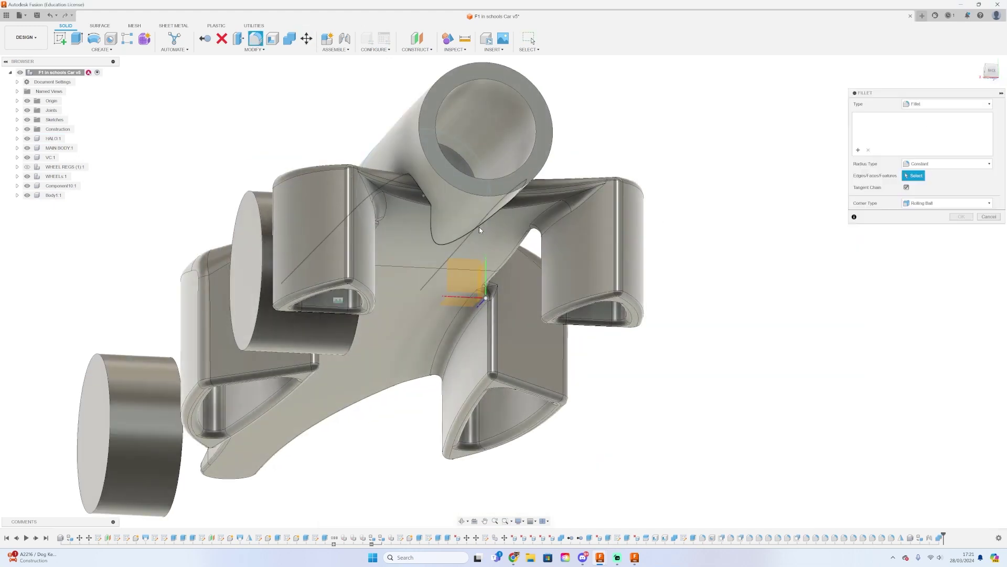
pyautogui.click(479, 228)
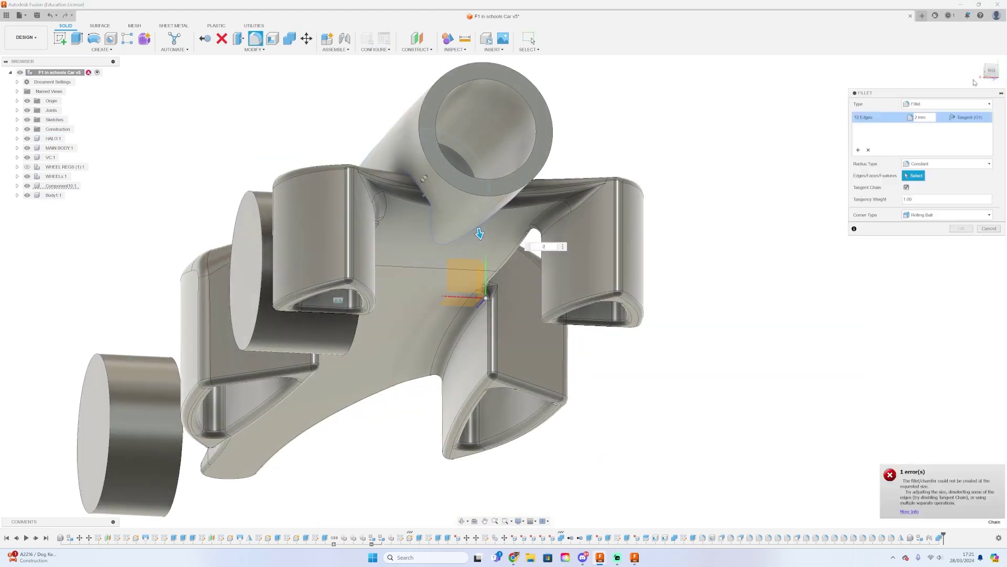
pyautogui.keyDown('shift'); pyautogui.moveTo(974, 82); pyautogui.dragTo(764, 219, button='middle'); pyautogui.keyUp('shift')
pyautogui.scroll(-3, 629, 320)
pyautogui.scroll(6, 283, 344)
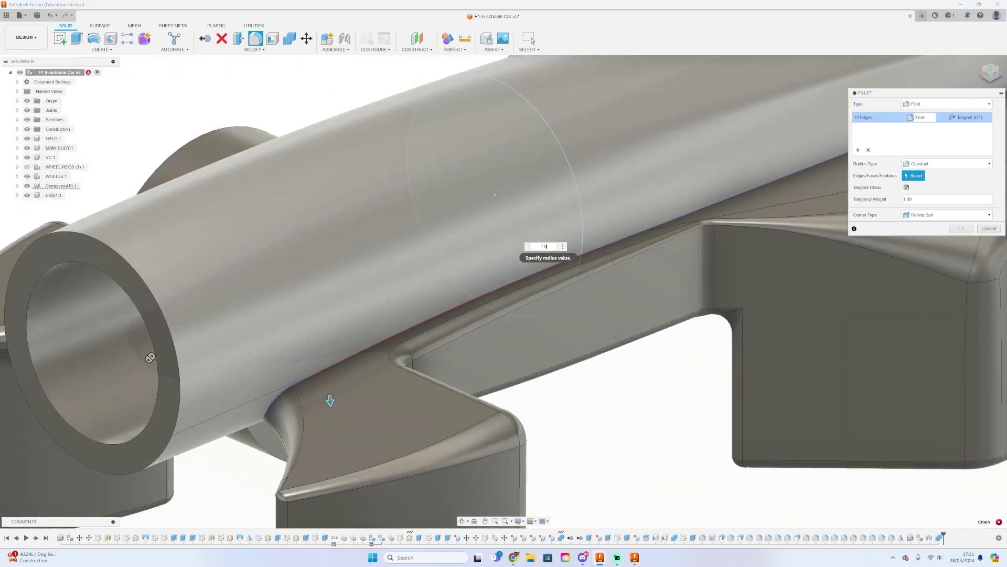
pyautogui.write('1.8')
pyautogui.press('Return')
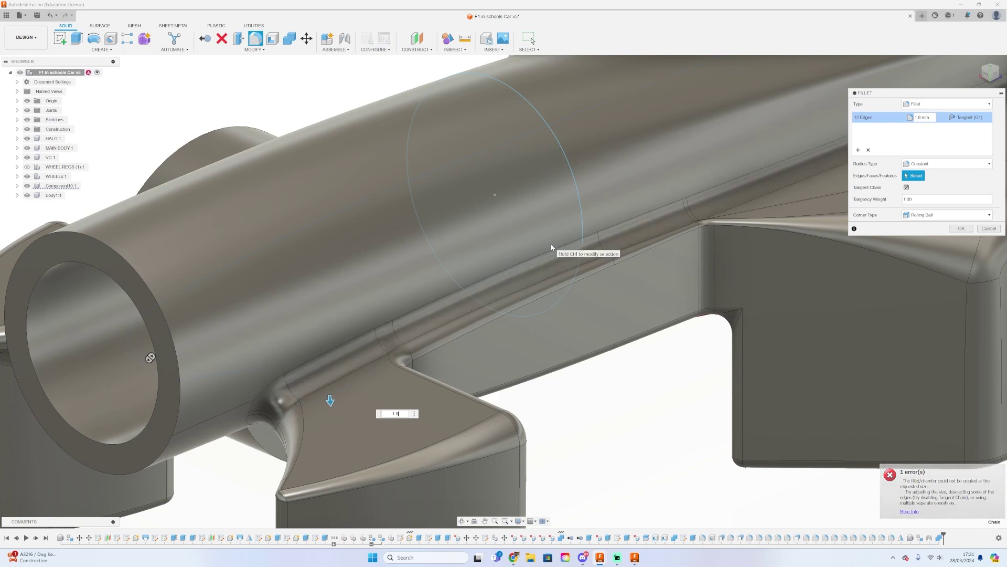
pyautogui.press('Return')
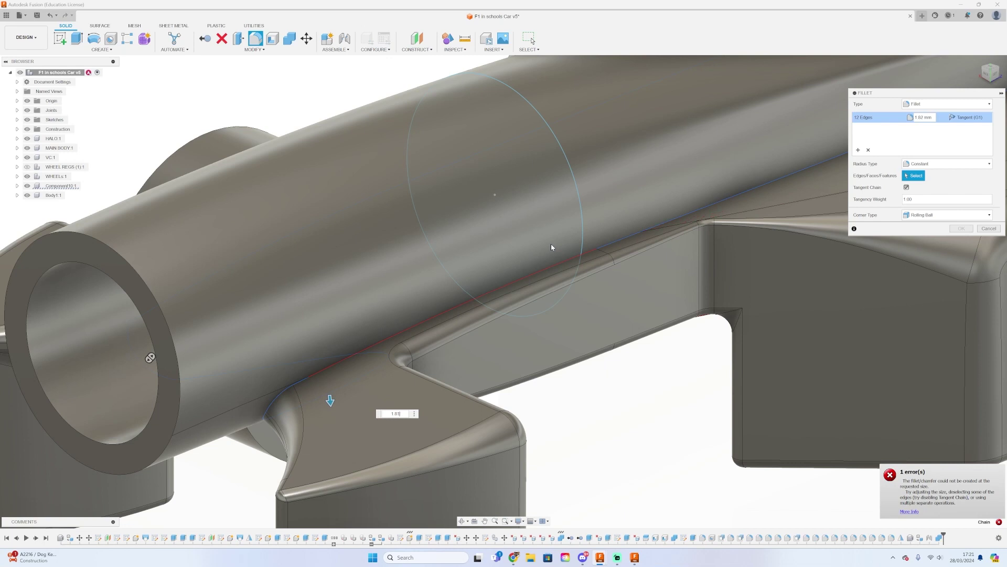
pyautogui.press('Escape')
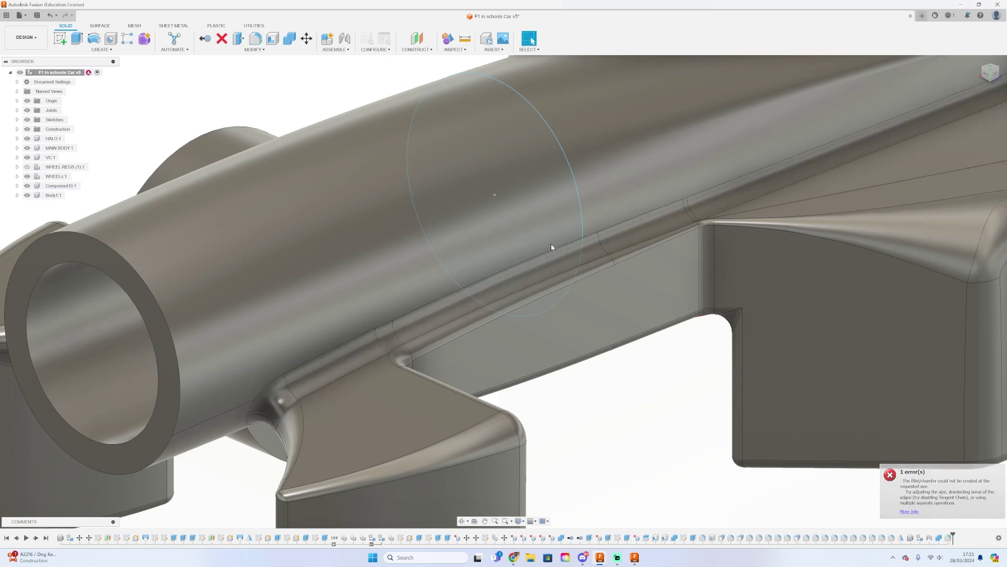
# Try a variable-radius fillet on the curved end edge of the VC fillet beside the halo's rear corner.
pyautogui.scroll(-3, 443, 244)
pyautogui.scroll(-3, 444, 244)
pyautogui.moveTo(995, 79); pyautogui.dragTo(989, 102)
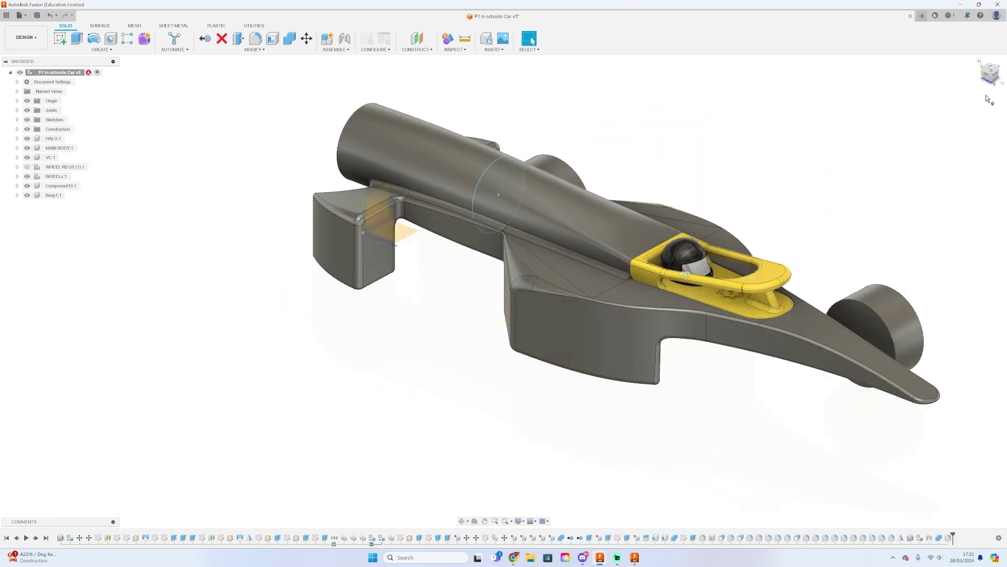
pyautogui.scroll(6, 731, 236)
pyautogui.press('f')
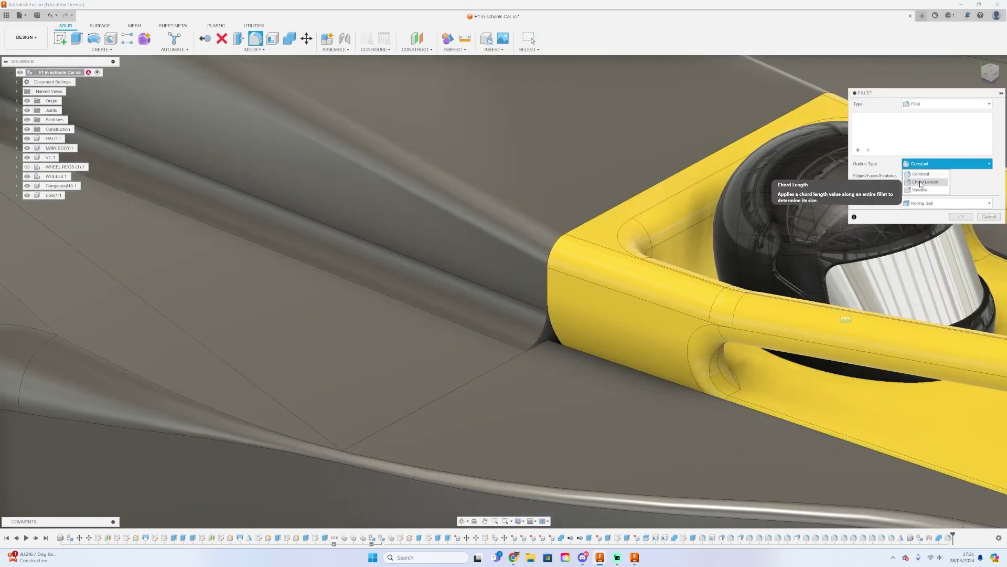
pyautogui.click(920, 183)
pyautogui.click(920, 190)
pyautogui.scroll(1, 532, 348)
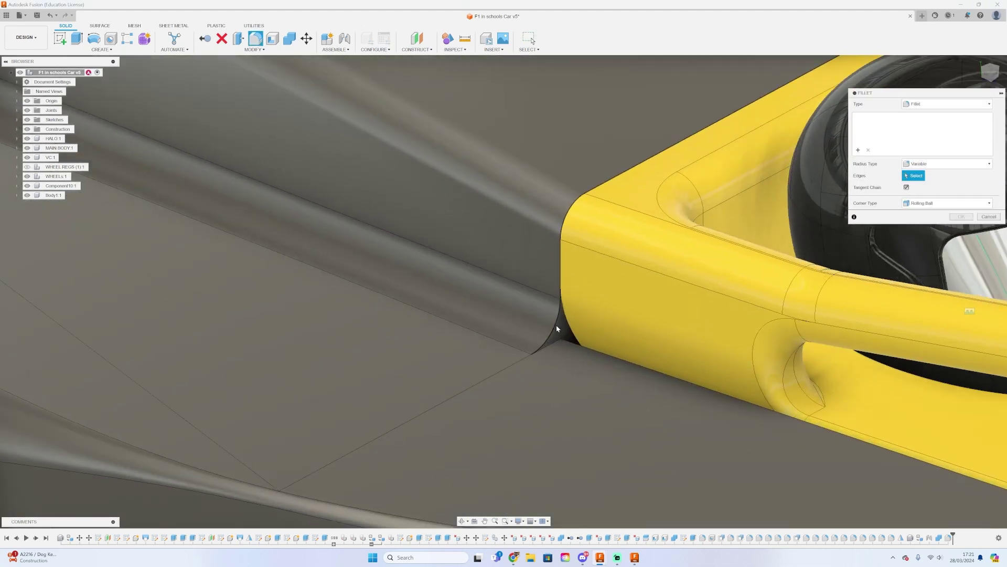
pyautogui.click(561, 303)
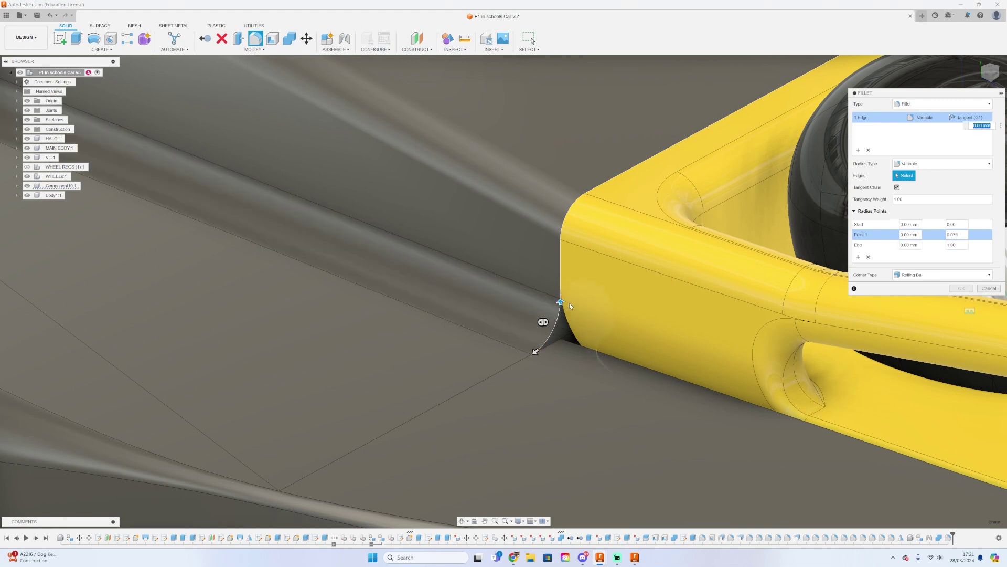
pyautogui.click(536, 351)
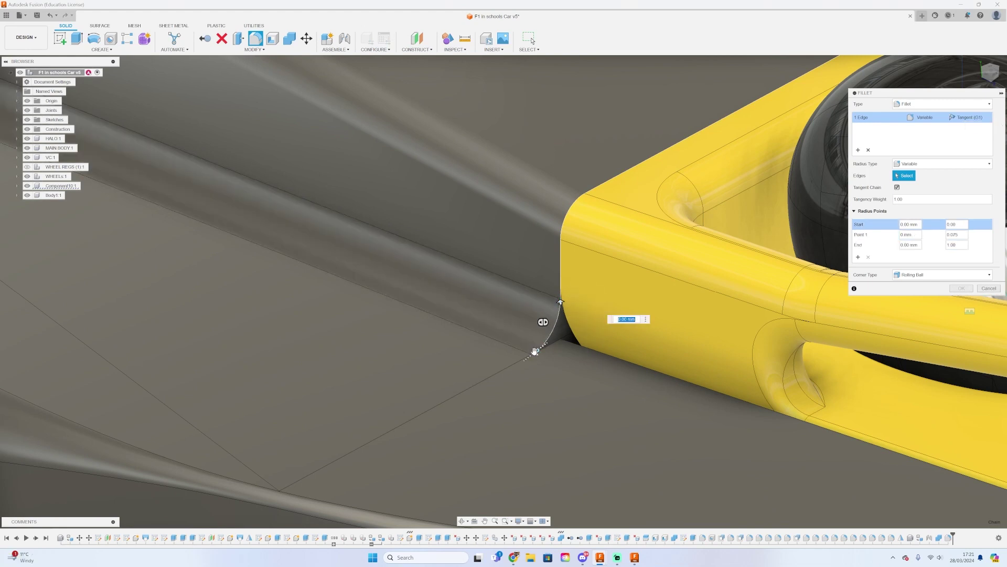
pyautogui.press('Escape')
# Try a 2 mm constant-radius fillet on the short body edge at the halo's rear corner.
pyautogui.scroll(3, 554, 347)
pyautogui.press('f')
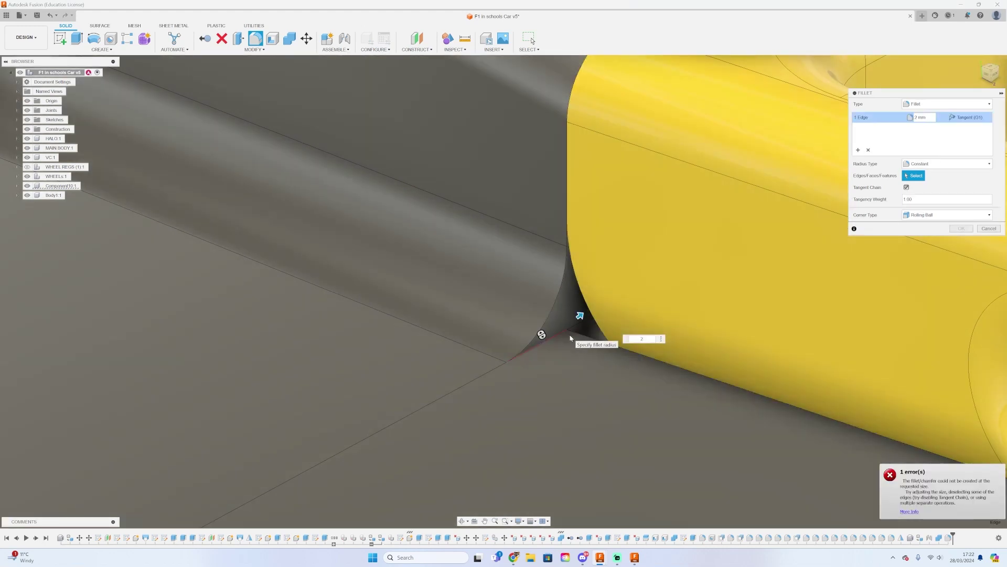
pyautogui.press('Escape')
pyautogui.scroll(-3, 413, 256)
pyautogui.scroll(-3, 415, 259)
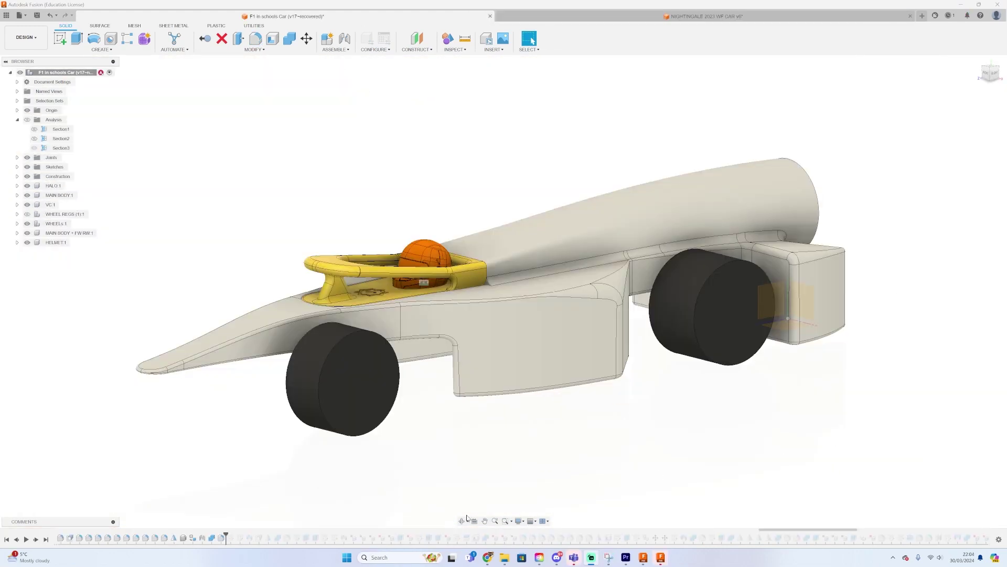
# Inspect the fillets on the rear pods, the underside and the side pods of the recovered F1 in Schools car.
pyautogui.click(463, 520)
pyautogui.moveTo(532, 307); pyautogui.dragTo(642, 317)
pyautogui.scroll(4, 710, 328)
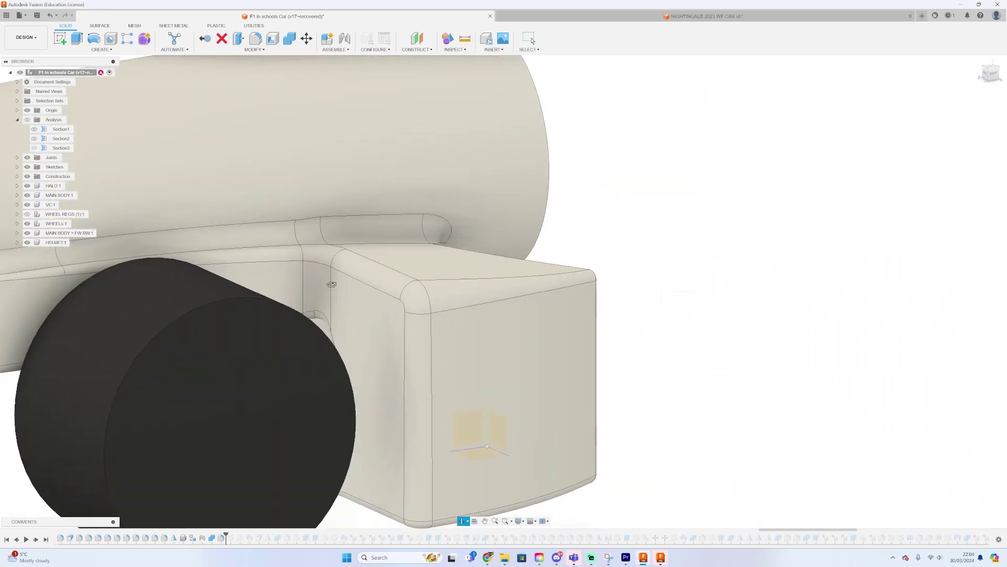
pyautogui.keyDown('shift'); pyautogui.moveTo(331, 284); pyautogui.dragTo(409, 236, button='middle'); pyautogui.keyUp('shift')
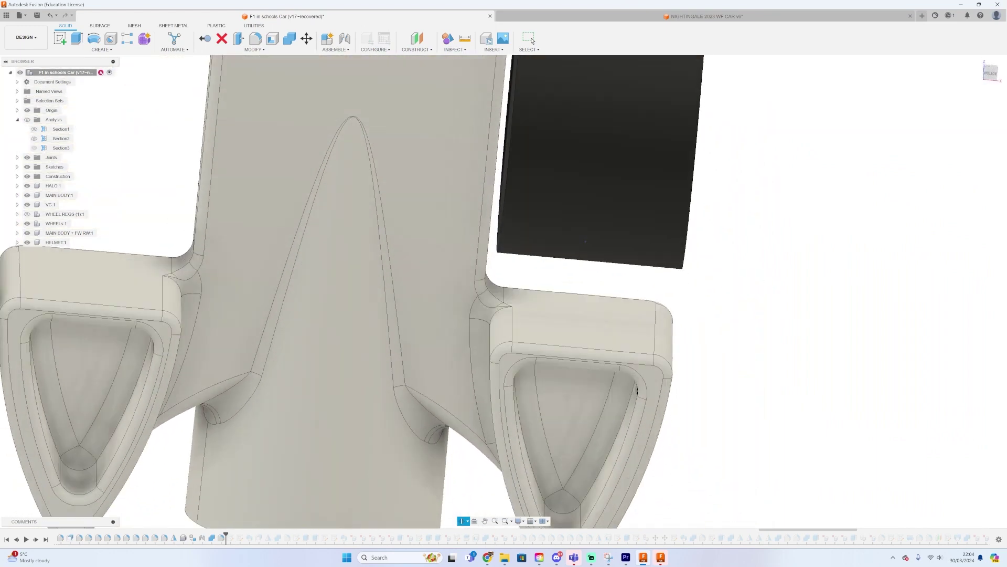
pyautogui.keyDown('shift'); pyautogui.moveTo(585, 241); pyautogui.dragTo(556, 308, button='middle'); pyautogui.keyUp('shift')
pyautogui.scroll(-4, 556, 308)
pyautogui.keyDown('shift'); pyautogui.moveTo(394, 315); pyautogui.dragTo(695, 285, button='middle'); pyautogui.keyUp('shift')
pyautogui.scroll(3, 435, 351)
pyautogui.keyDown('shift'); pyautogui.moveTo(505, 299); pyautogui.dragTo(549, 286, button='middle'); pyautogui.keyUp('shift')
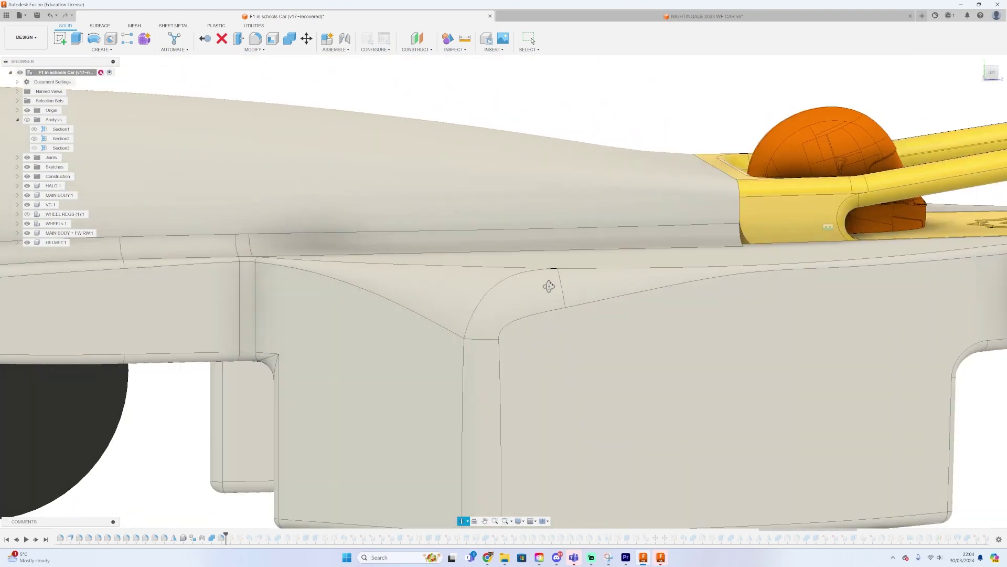